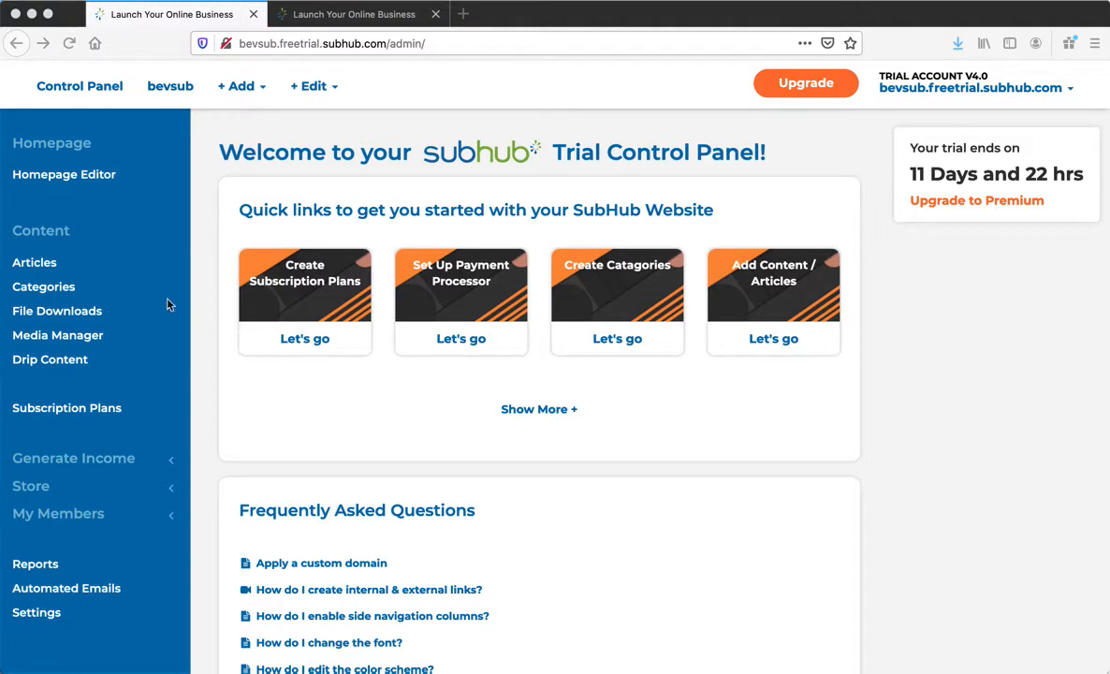
Start a new category in the site's categories and make it viewable by Everyone.
click(63, 291)
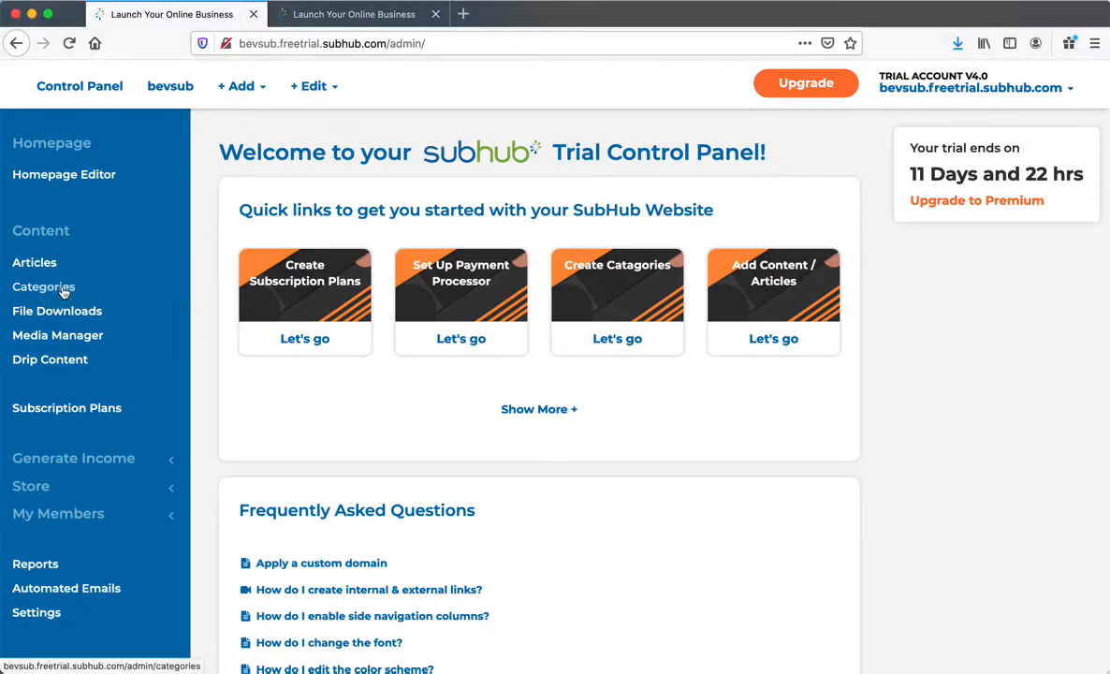
click(63, 291)
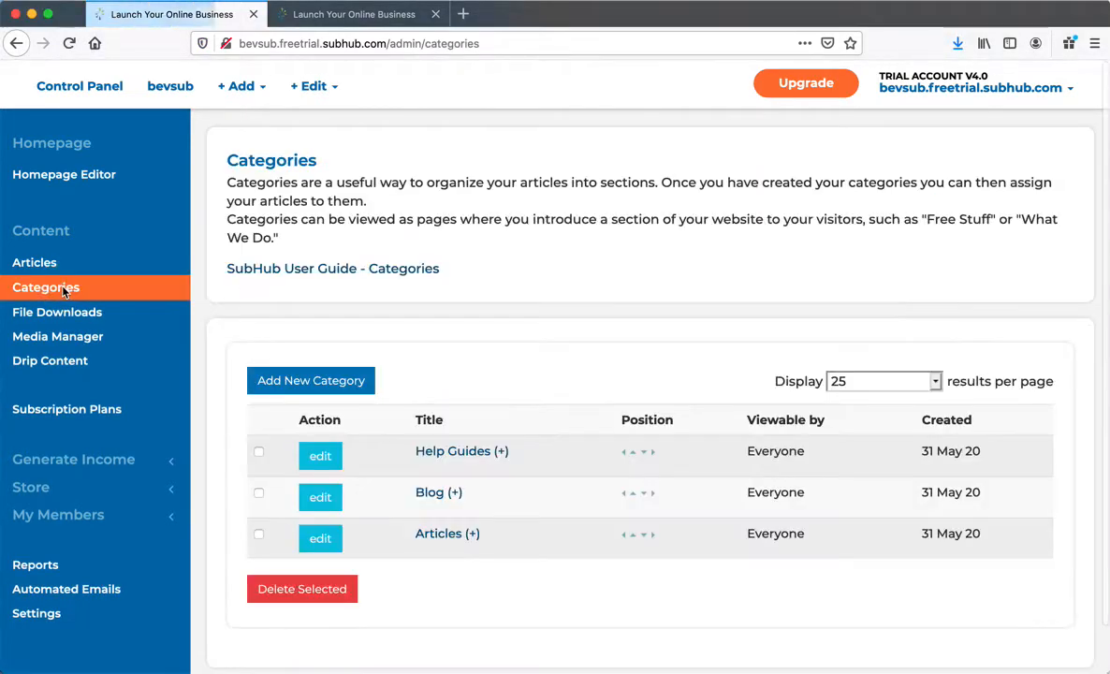
click(299, 381)
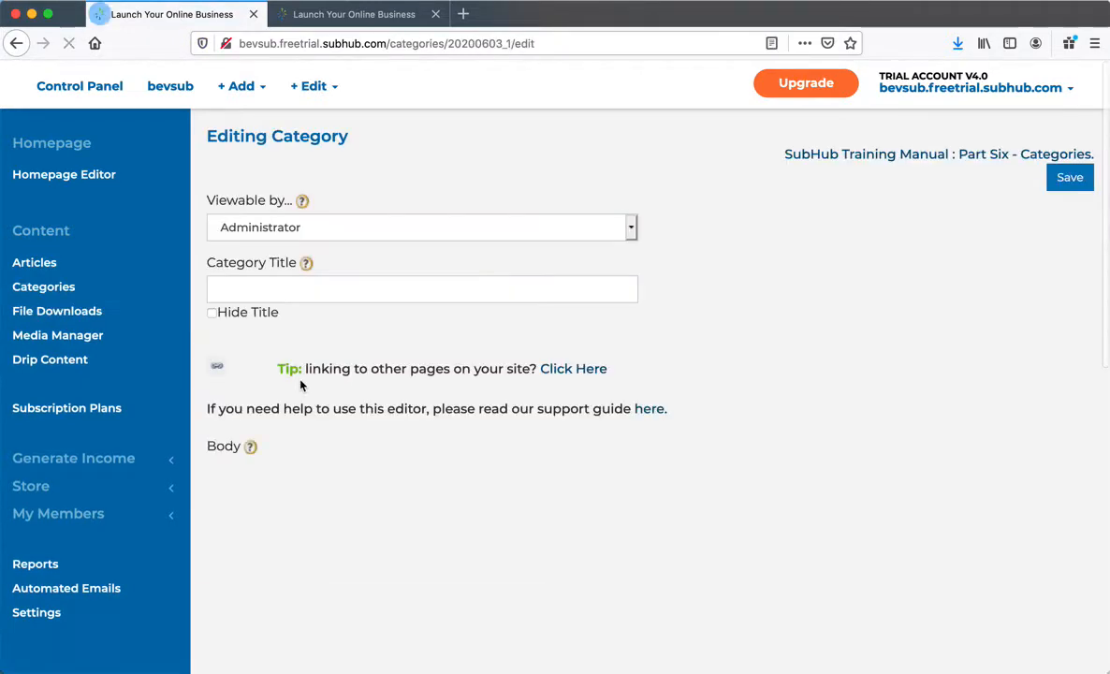
click(631, 228)
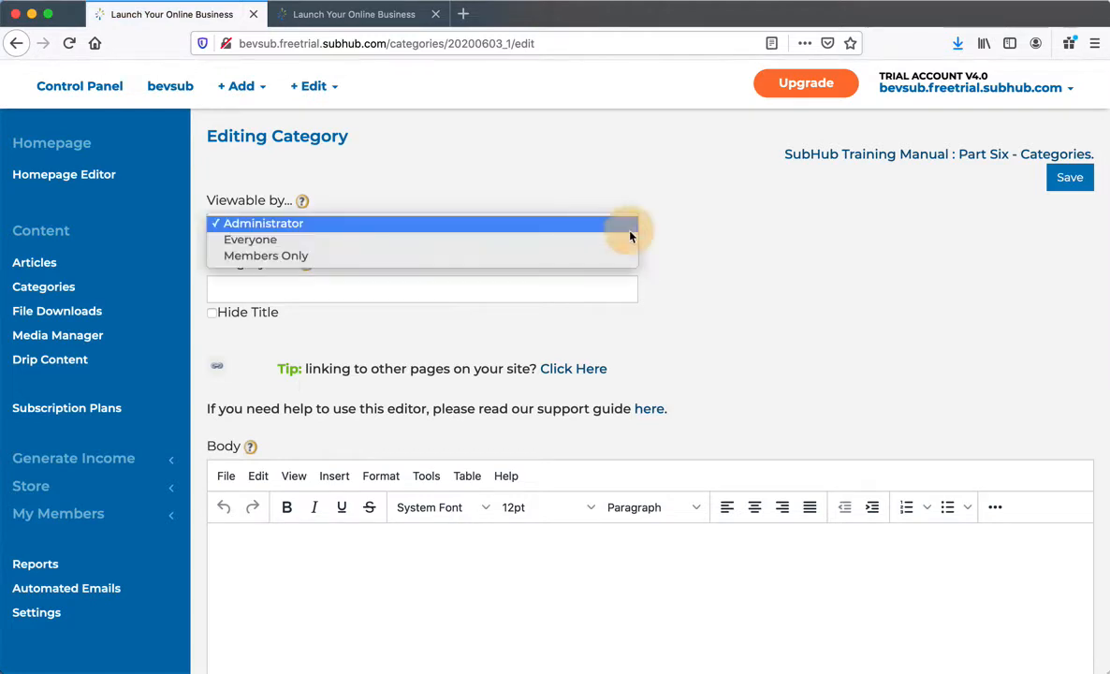
click(621, 242)
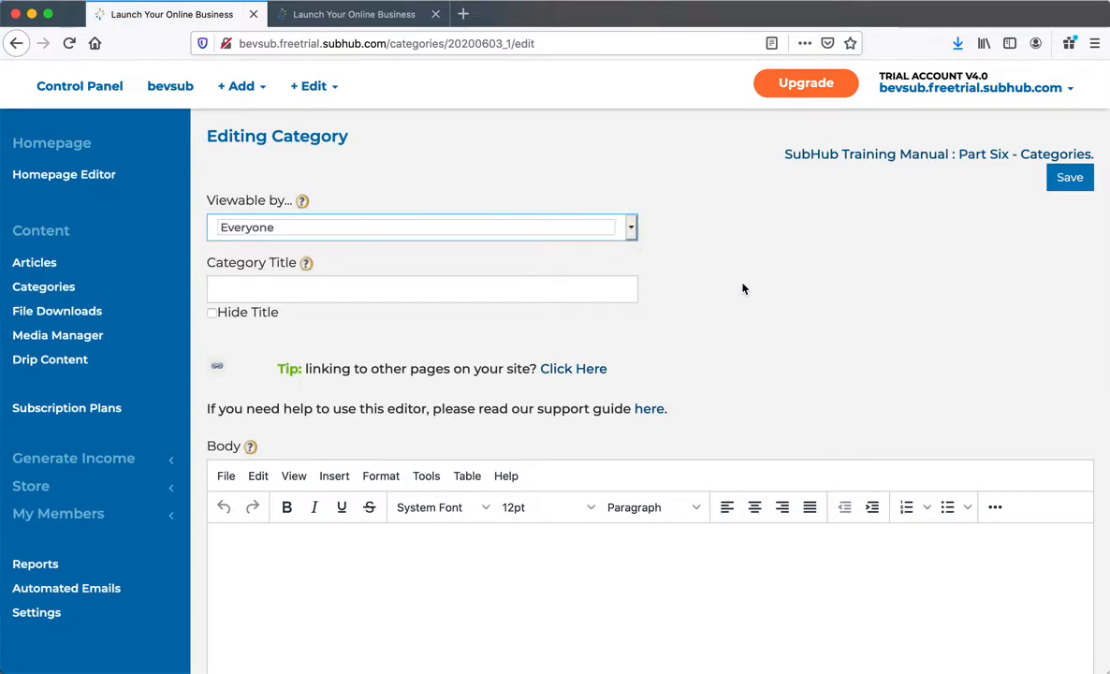
Set the new category's title to "Branding".
click(594, 290)
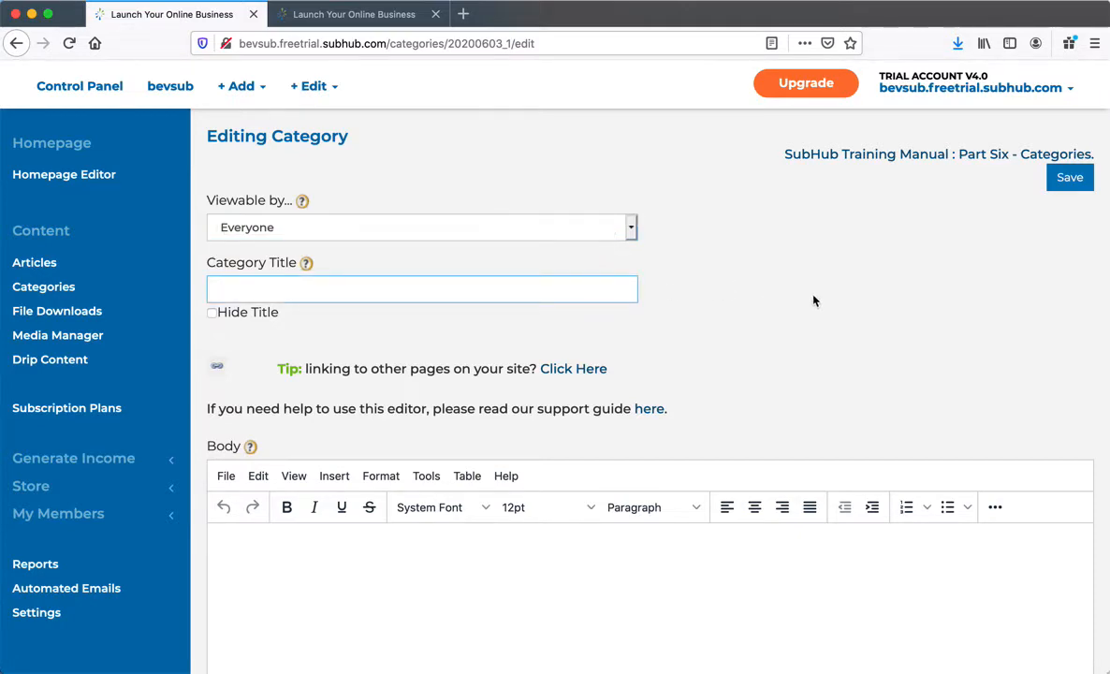
text(Branding)
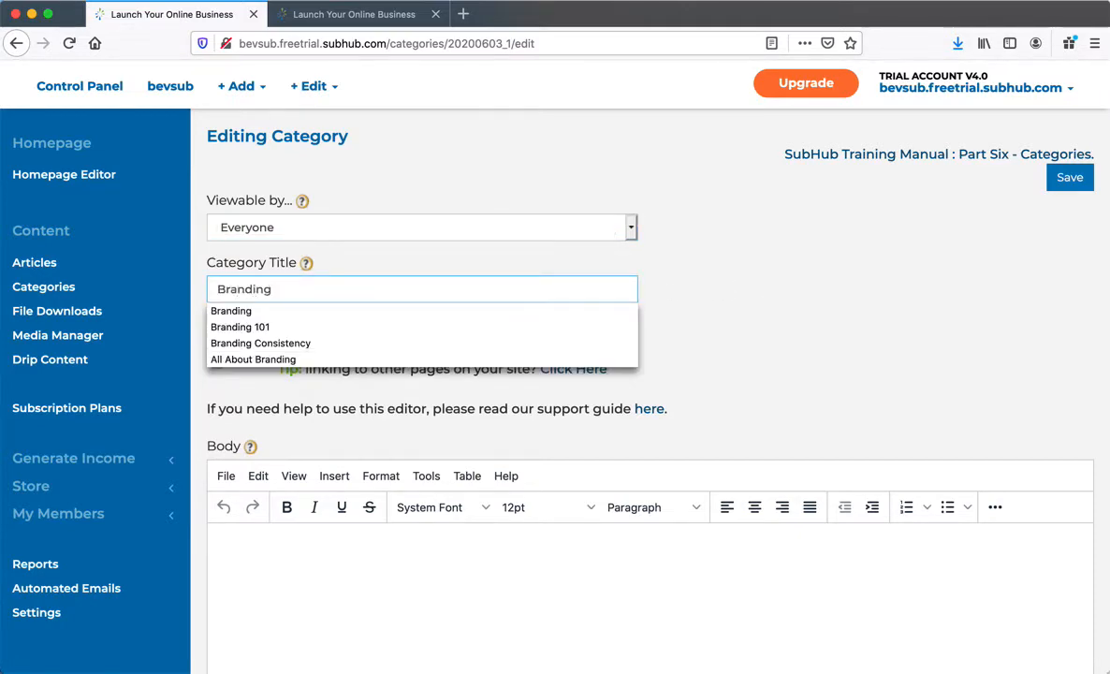
key(Escape)
click(803, 322)
Enter "Branding - a marketing fundamental" as the category's body text.
scroll(803, 322, down, 3)
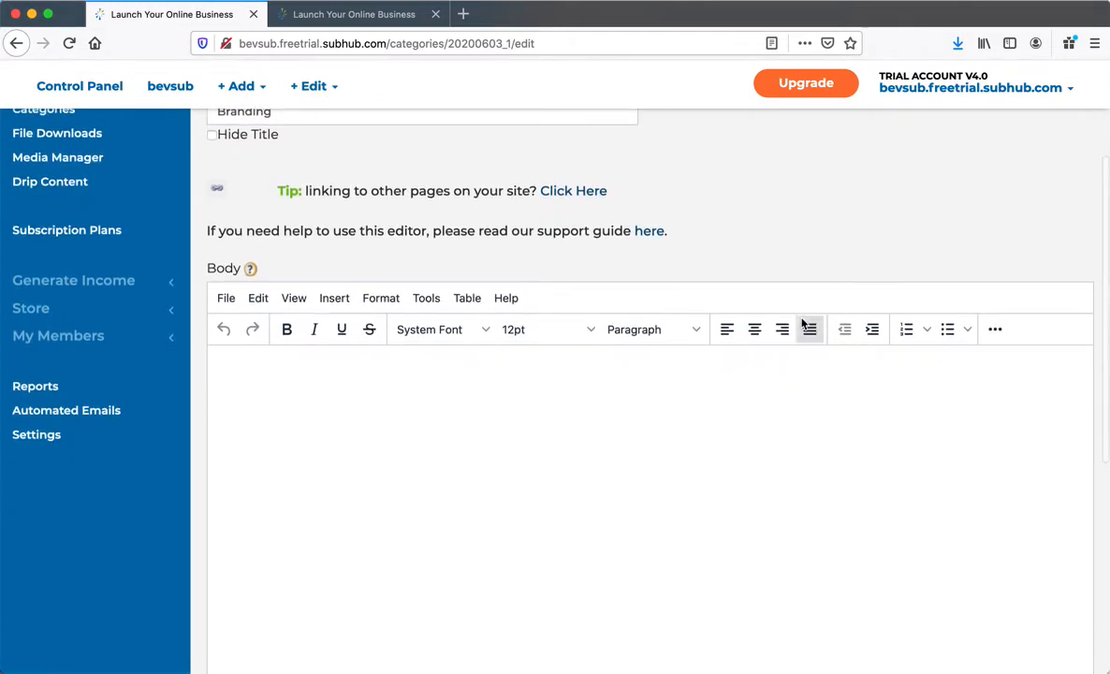
click(609, 391)
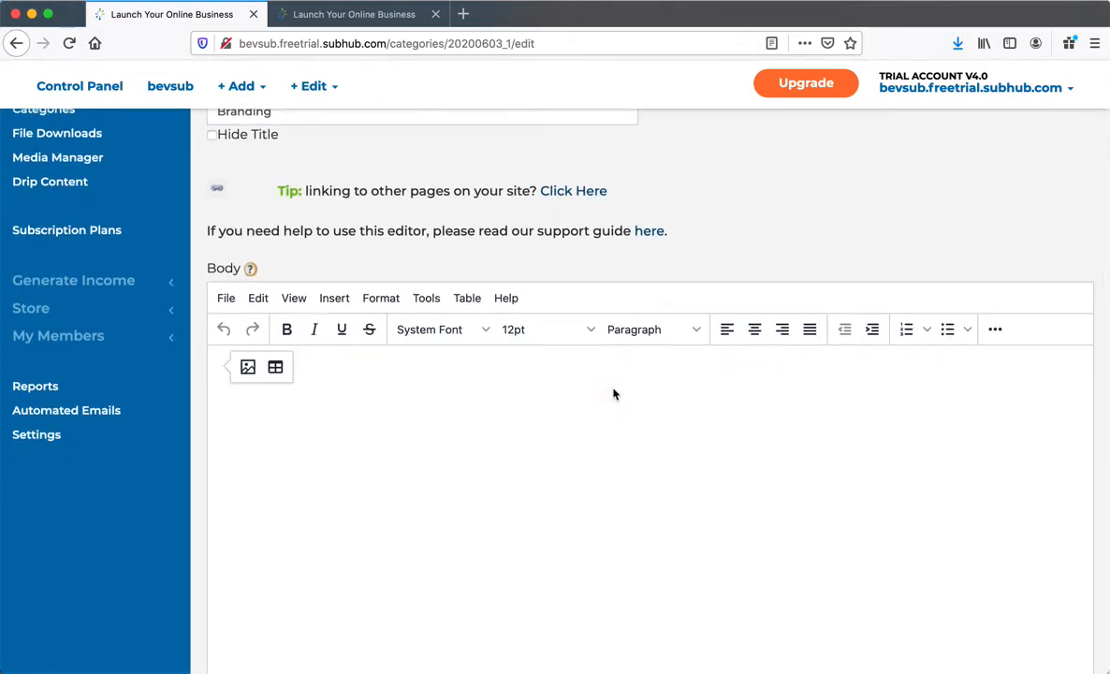
text(Brand)
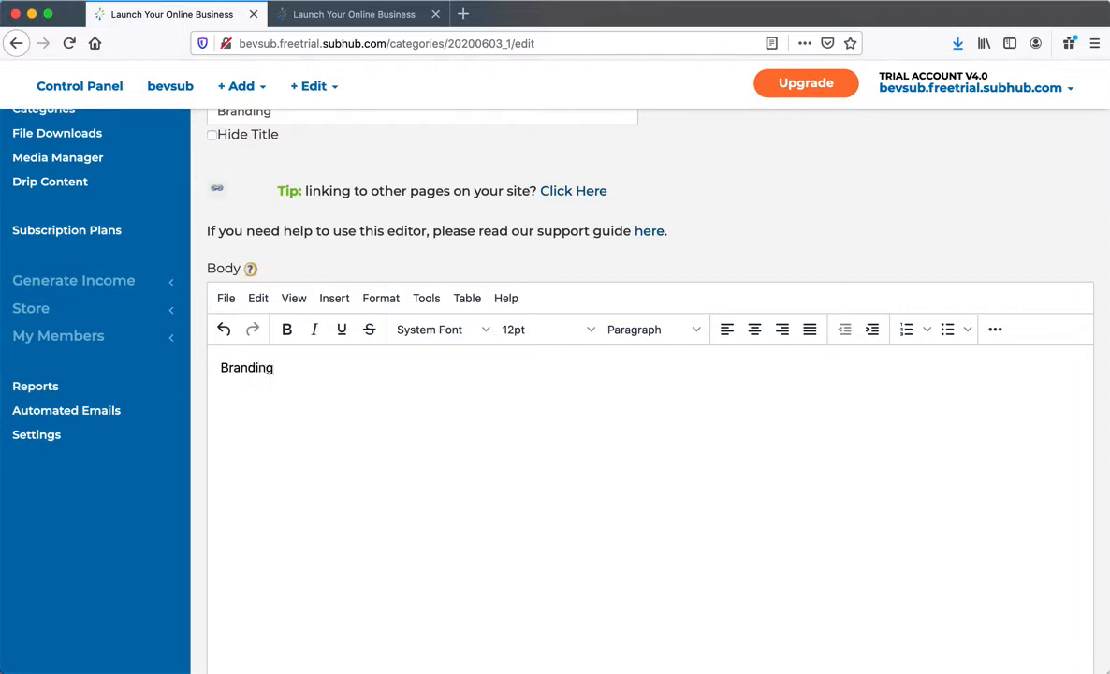
text(ing - a marketin)
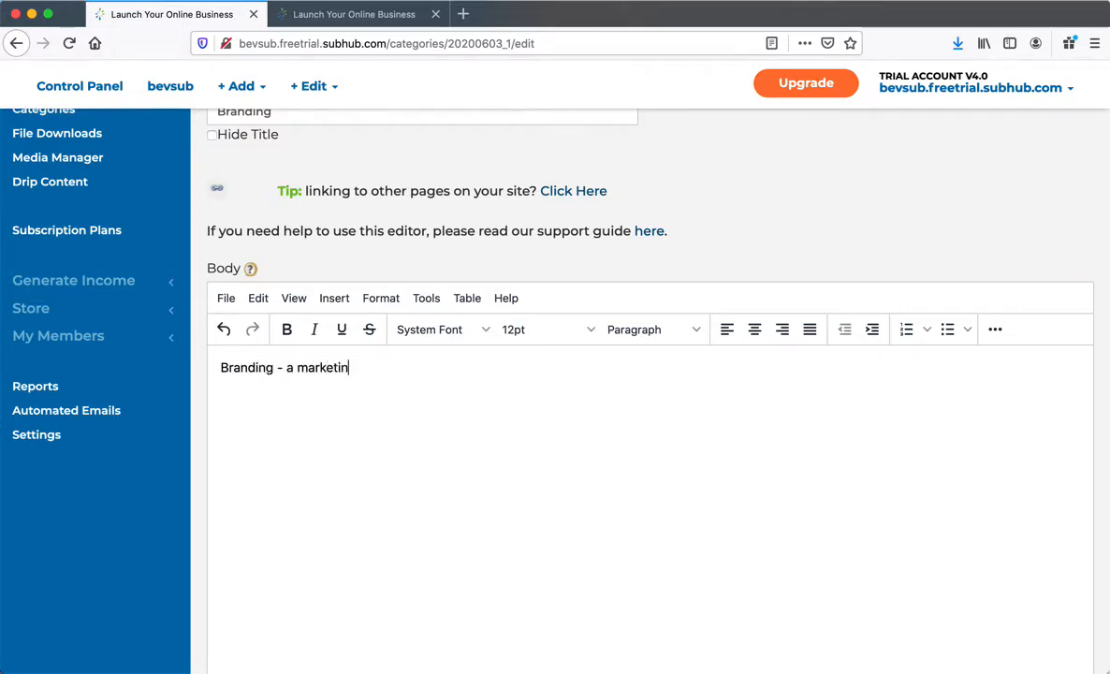
text(g fundamental)
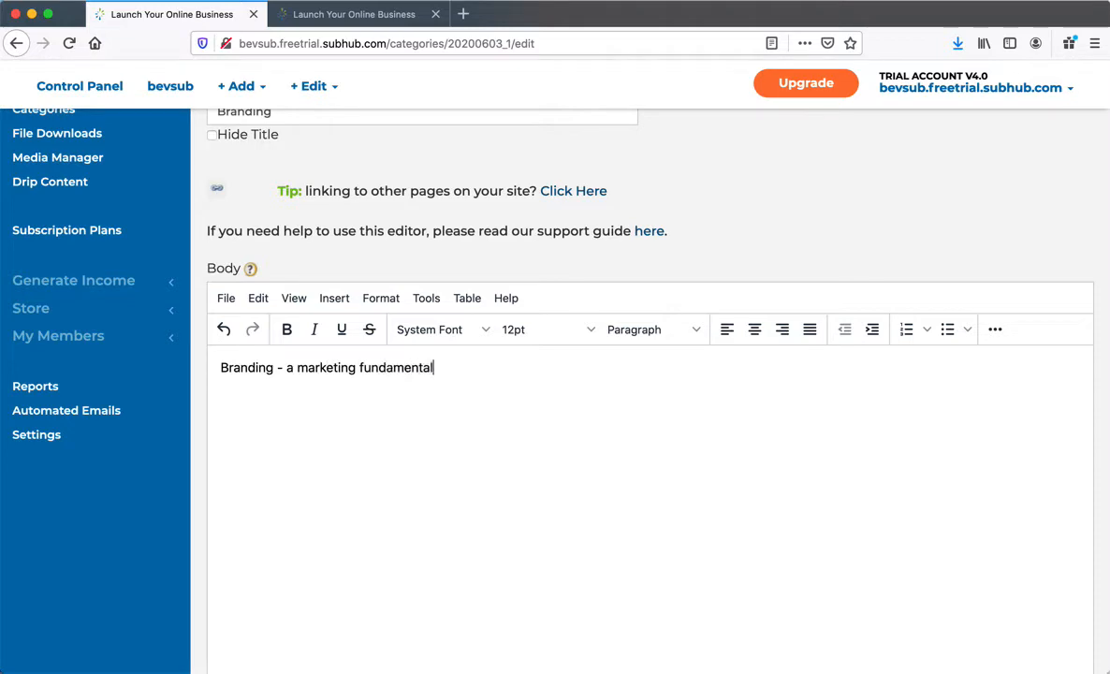
Save the Branding category and publish it now.
scroll(565, 461, down, 5)
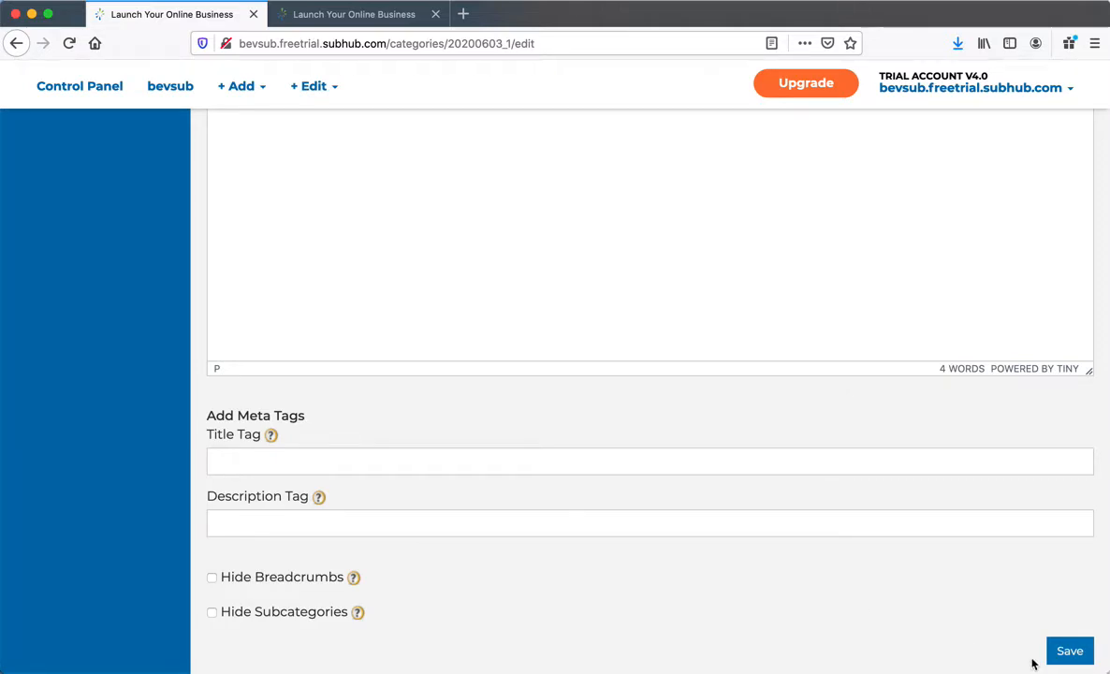
click(1071, 651)
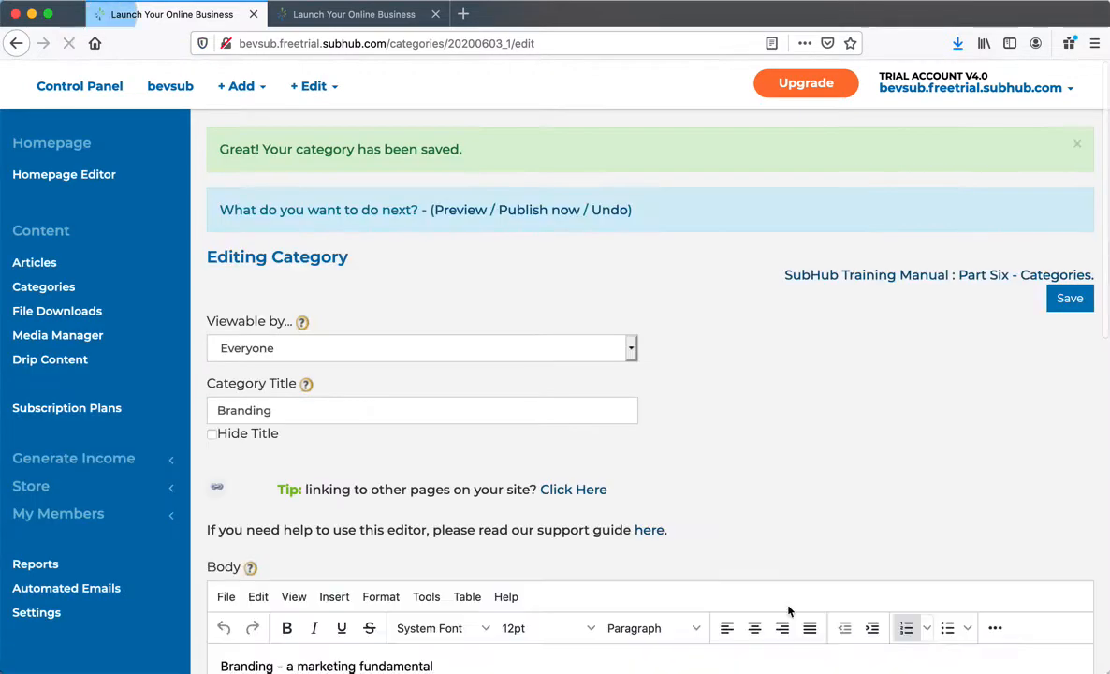
click(551, 213)
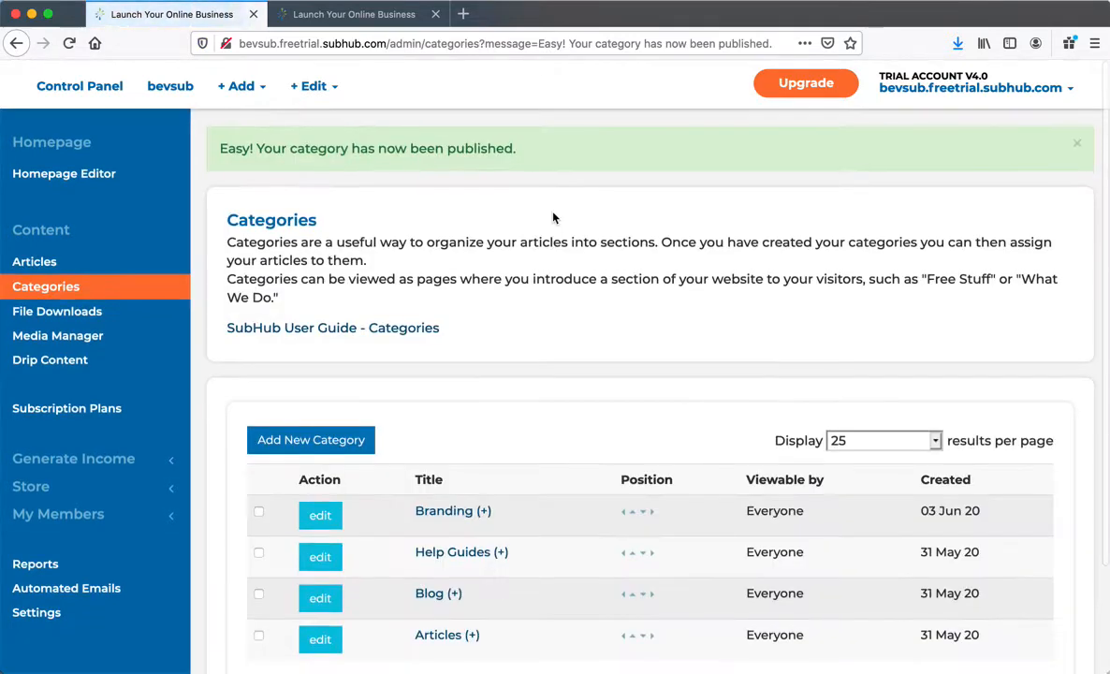
Open the published Branding category for editing and change its shortname to "branding".
click(445, 515)
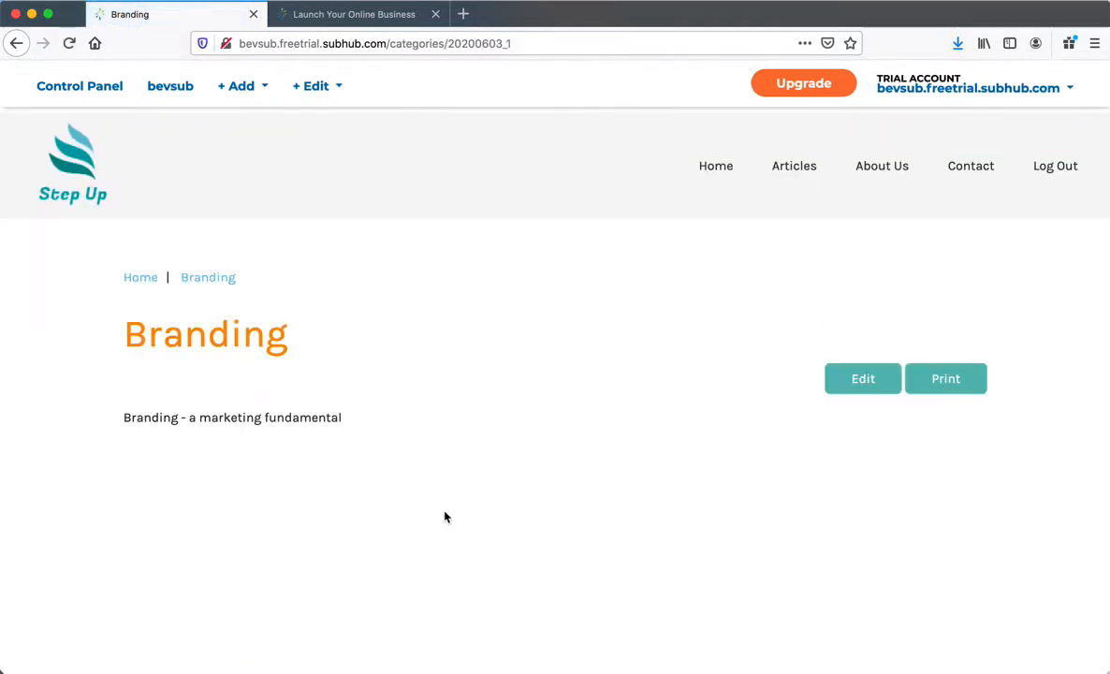
click(865, 379)
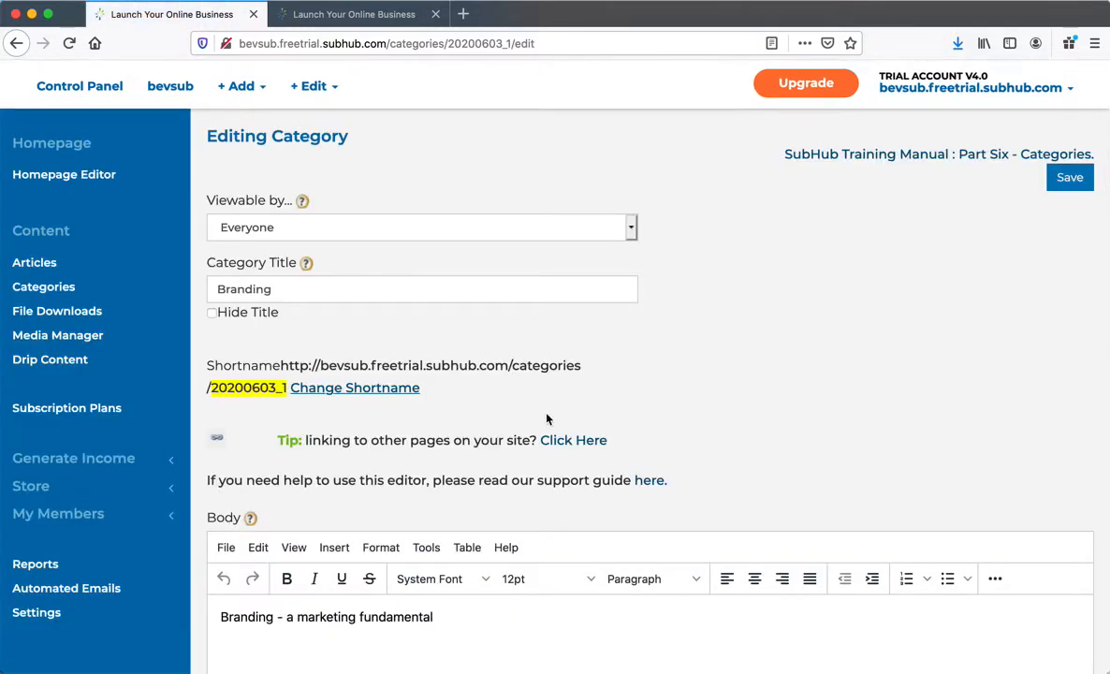
click(359, 391)
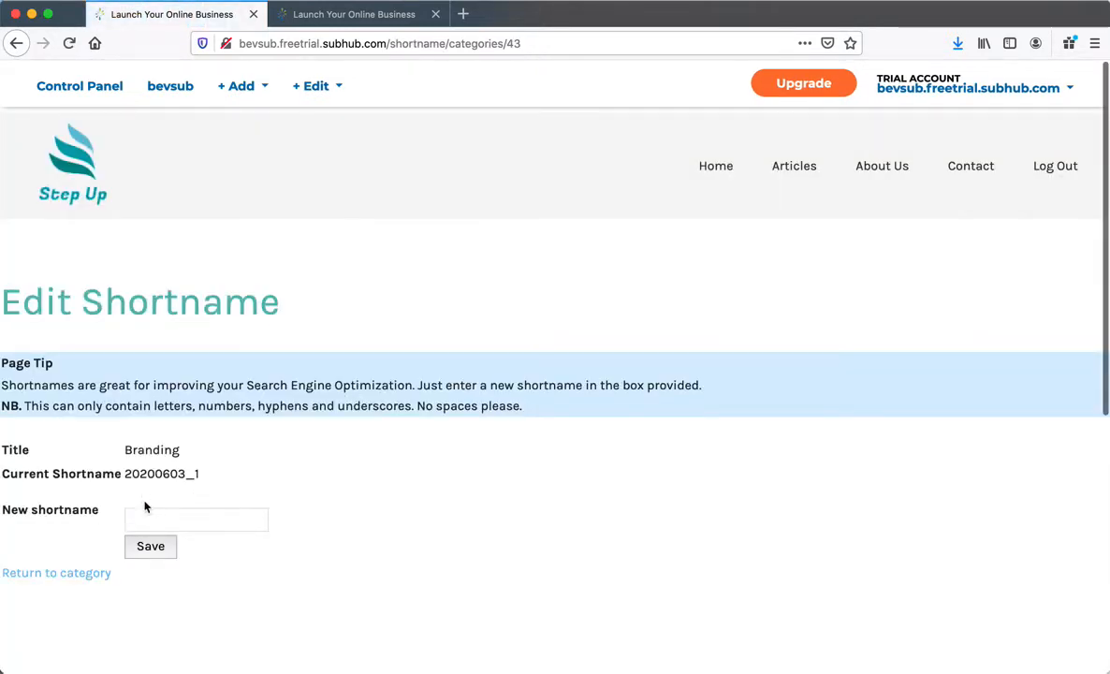
click(147, 513)
text(b)
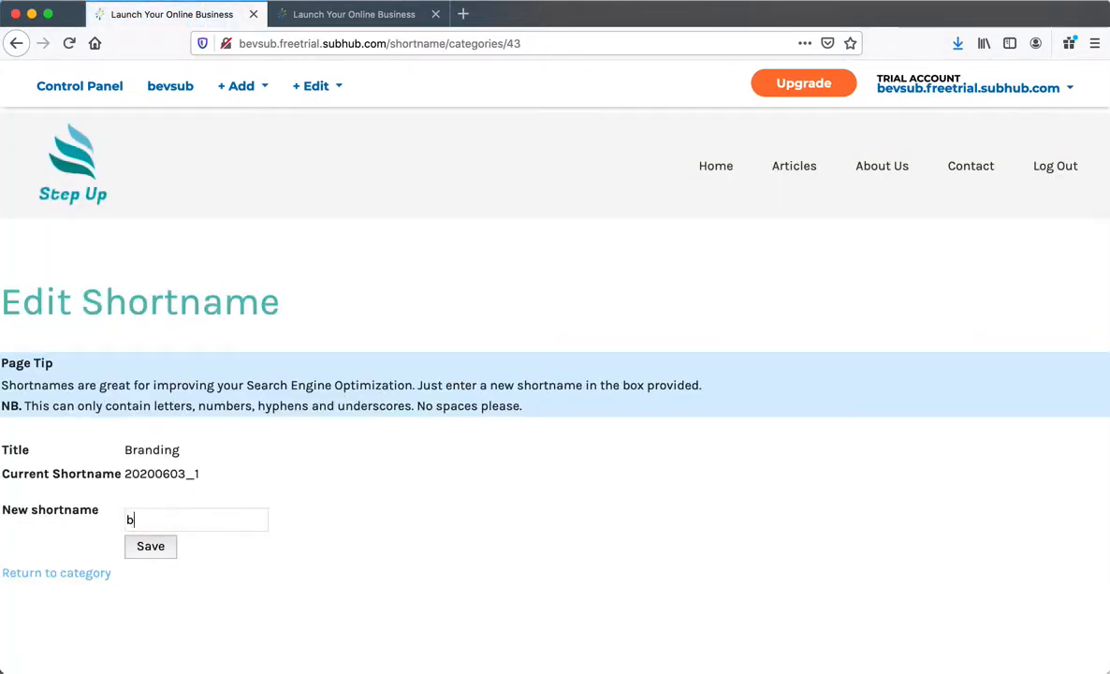
text(randing)
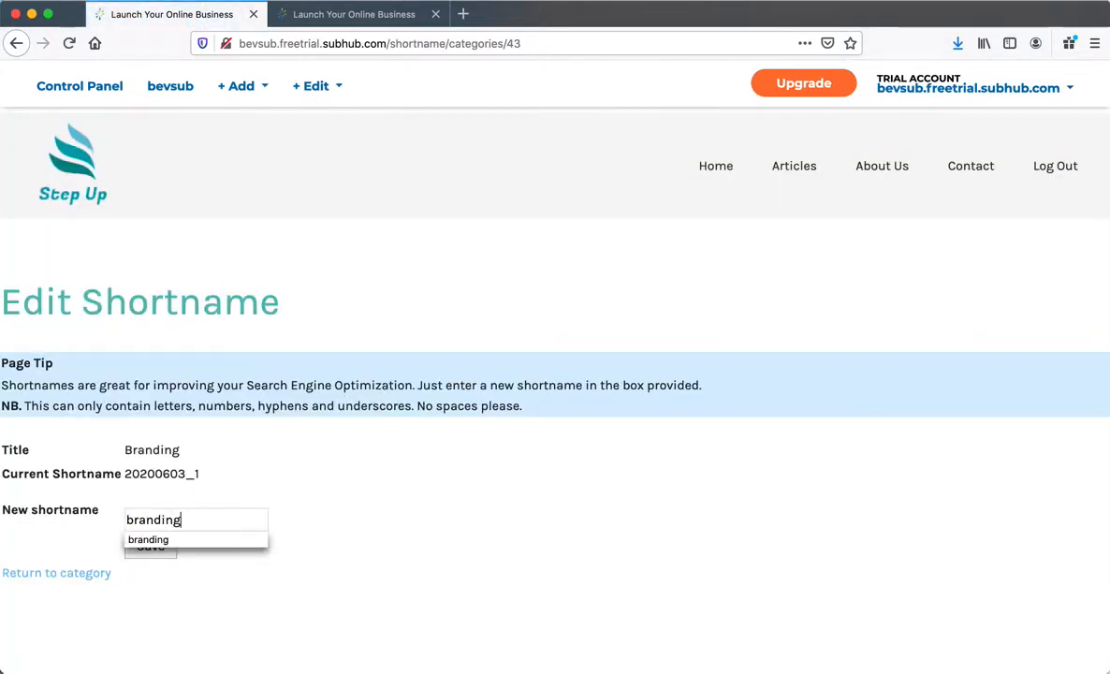
click(436, 623)
click(151, 551)
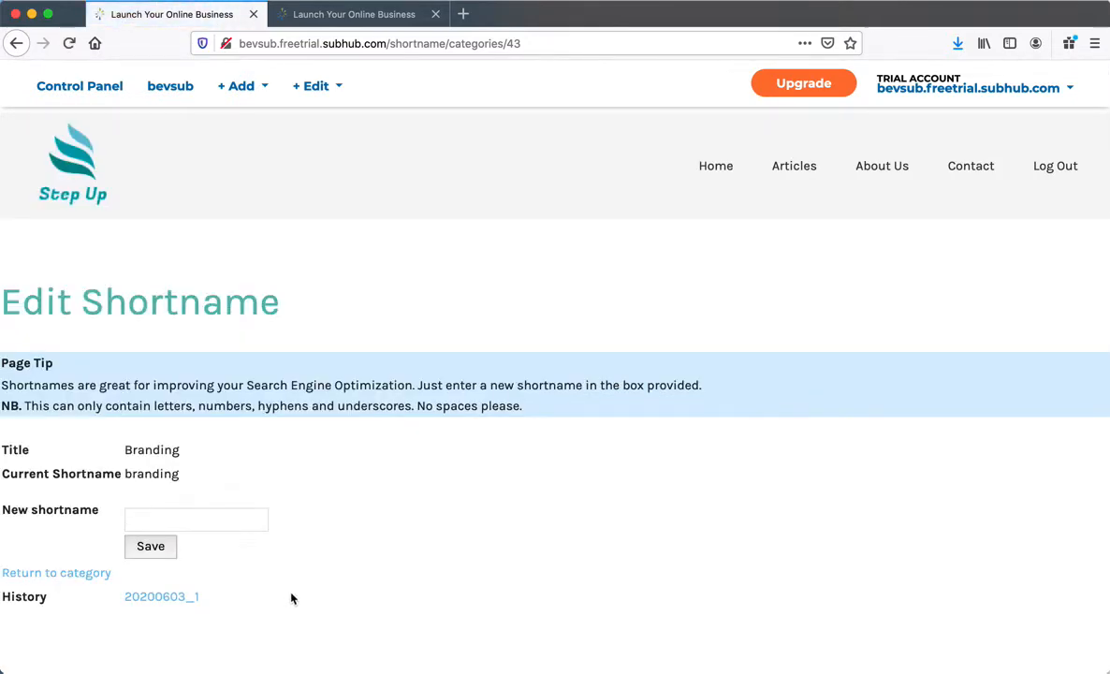
Return to the Branding category page and reopen it for editing to check its shortname.
click(30, 575)
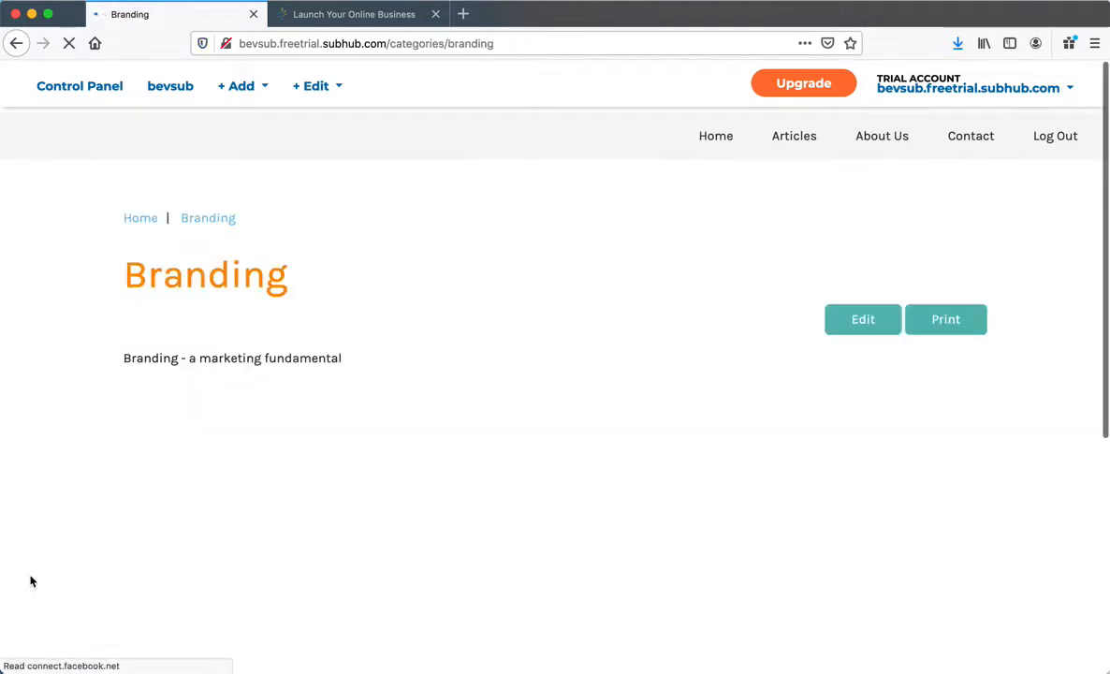
click(852, 375)
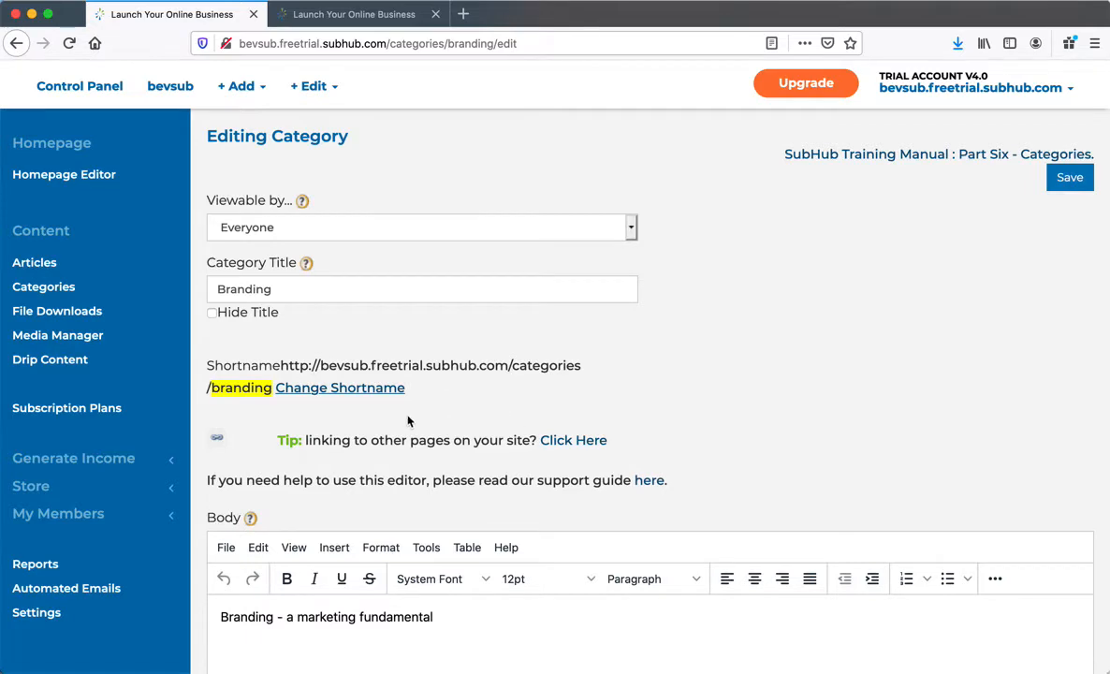
scroll(302, 420, down, 1)
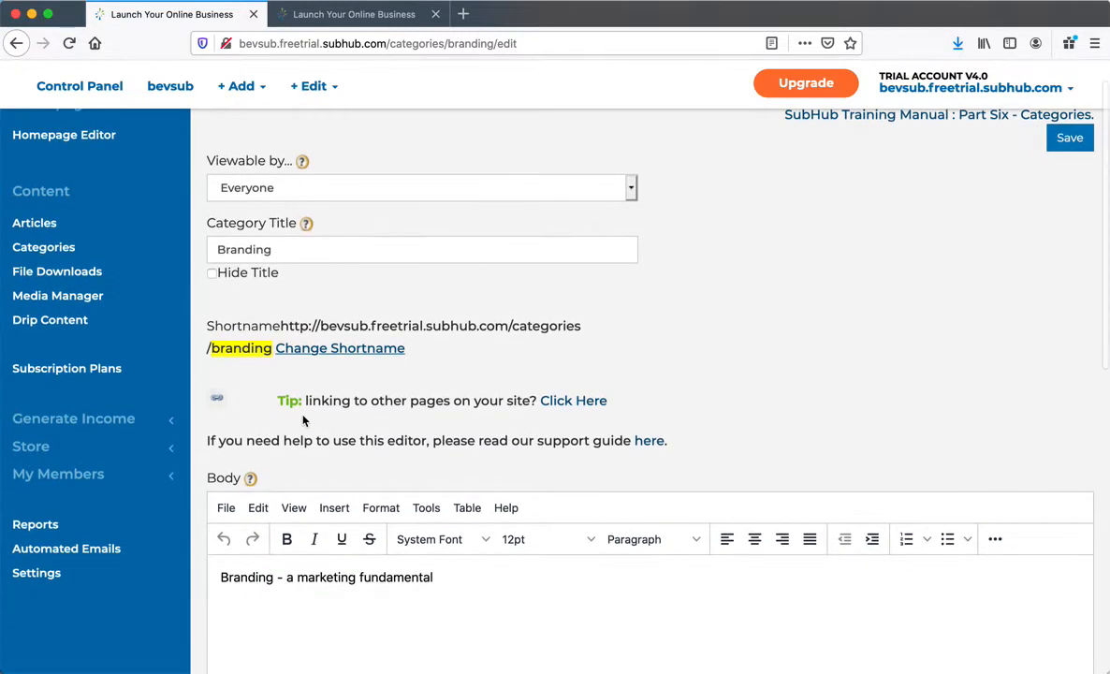
Open the Branding 101 article for editing and review the image and text in its teaser.
click(38, 225)
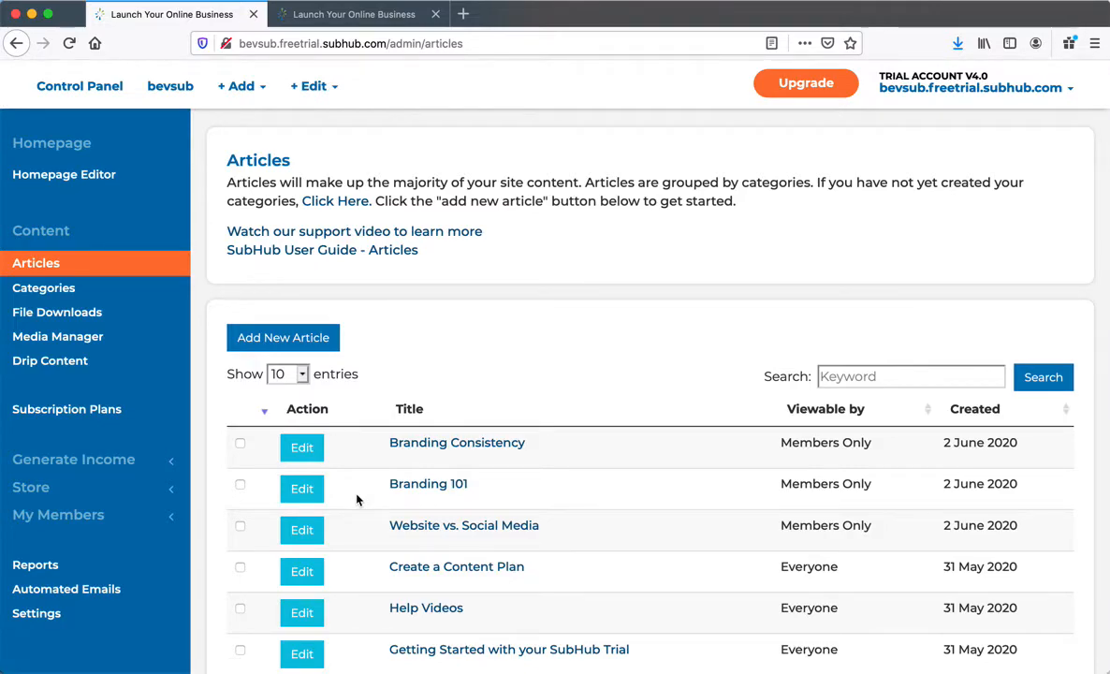
click(302, 491)
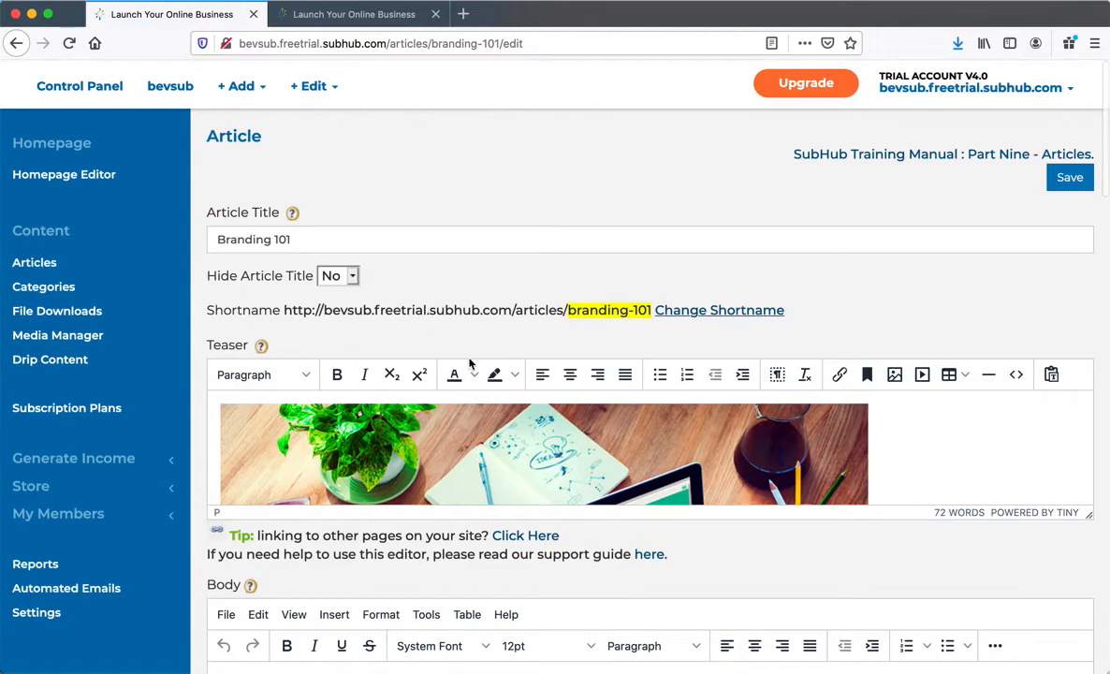
scroll(667, 496, down, 3)
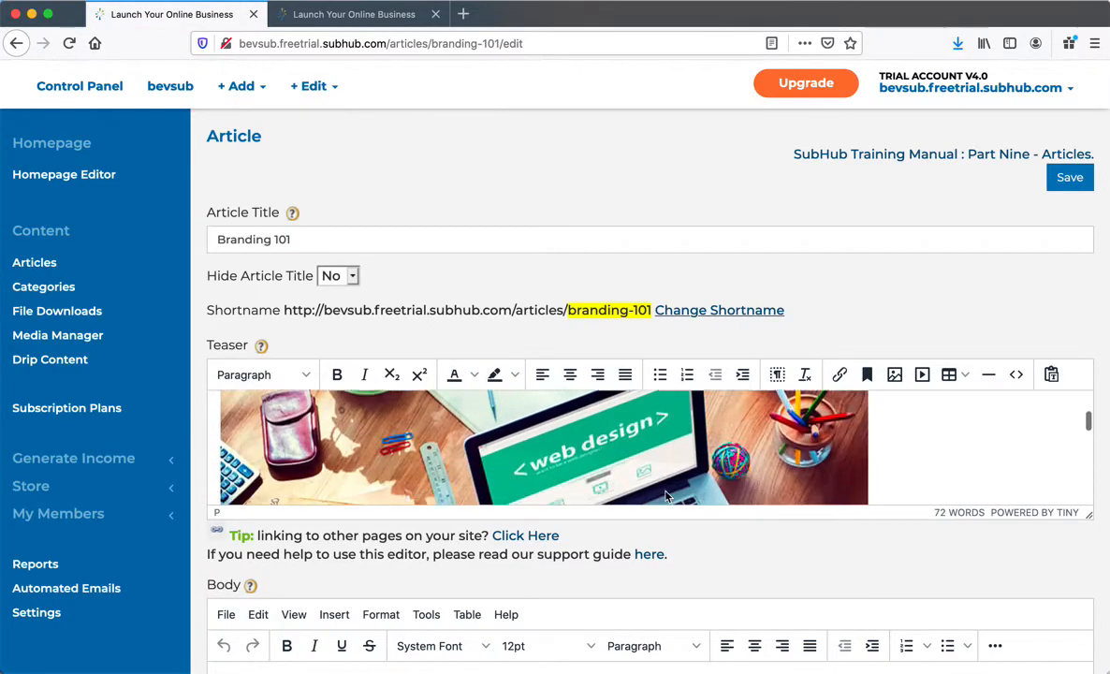
scroll(667, 496, down, 5)
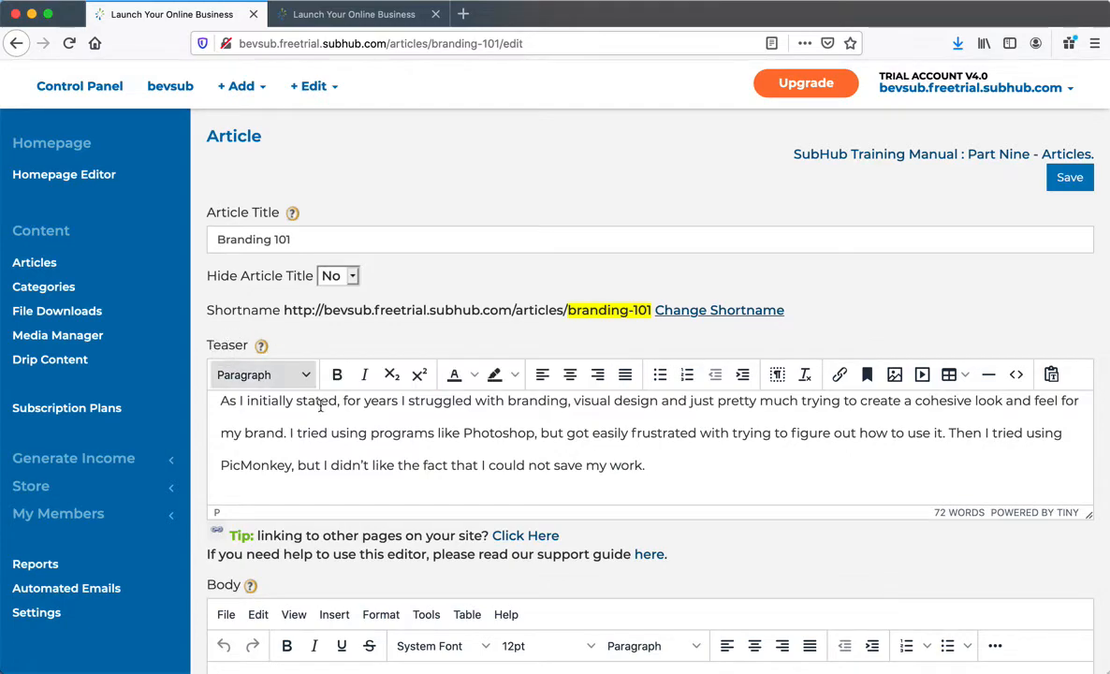
scroll(637, 435, up, 8)
scroll(626, 454, down, 8)
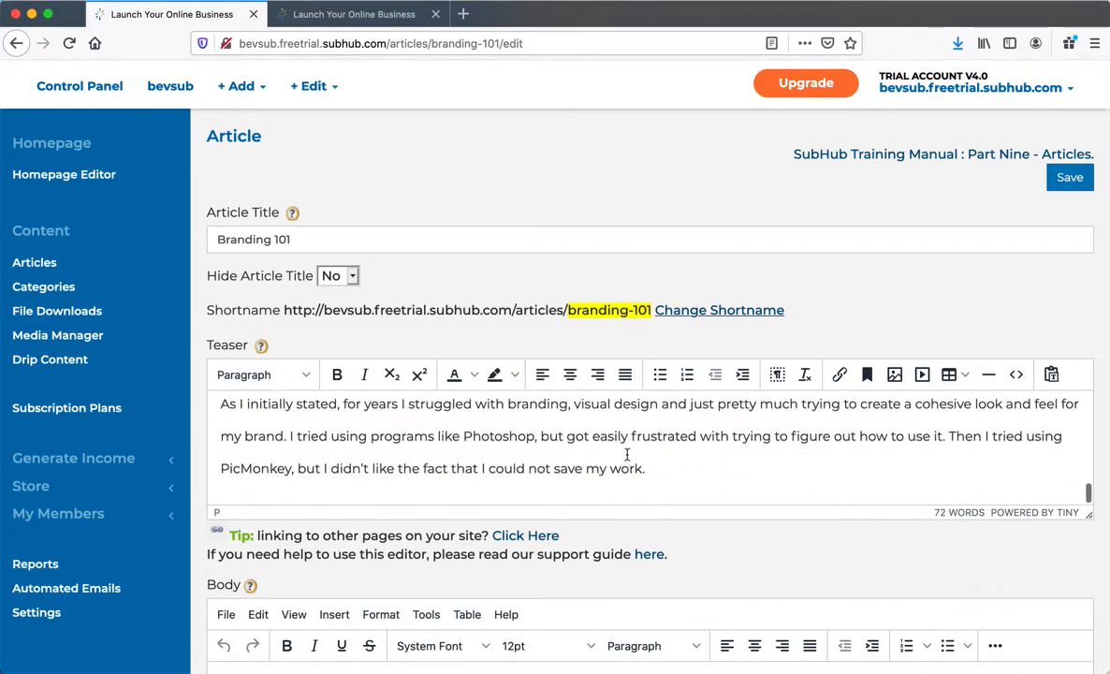
scroll(627, 459, up, 3)
scroll(627, 457, down, 3)
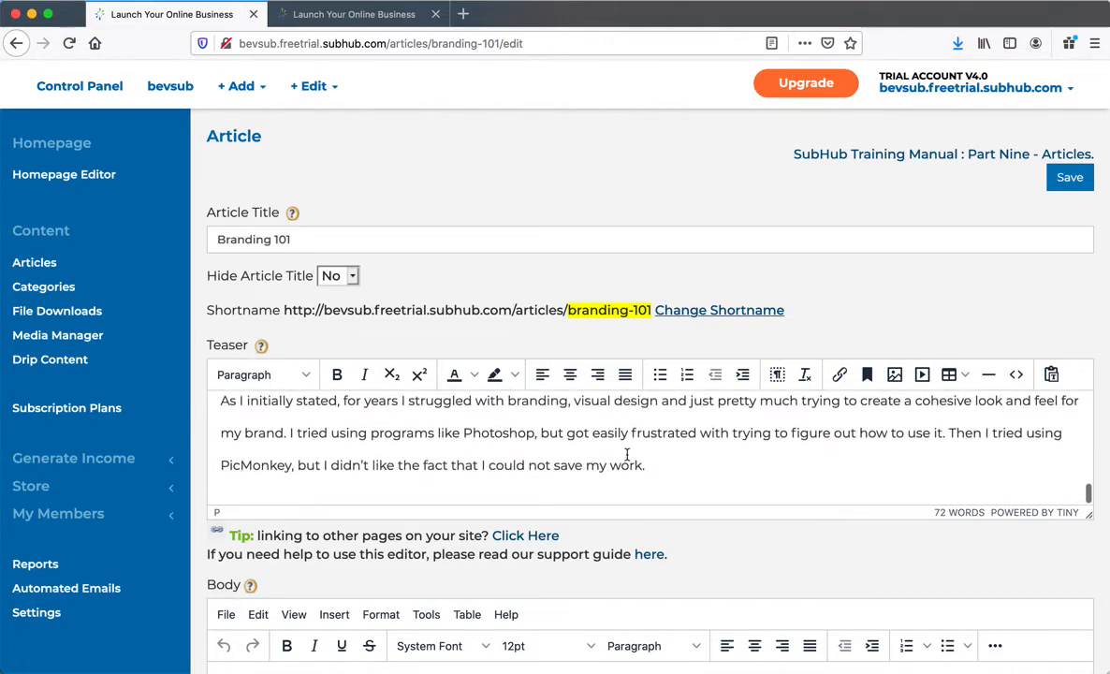
scroll(628, 454, down, 3)
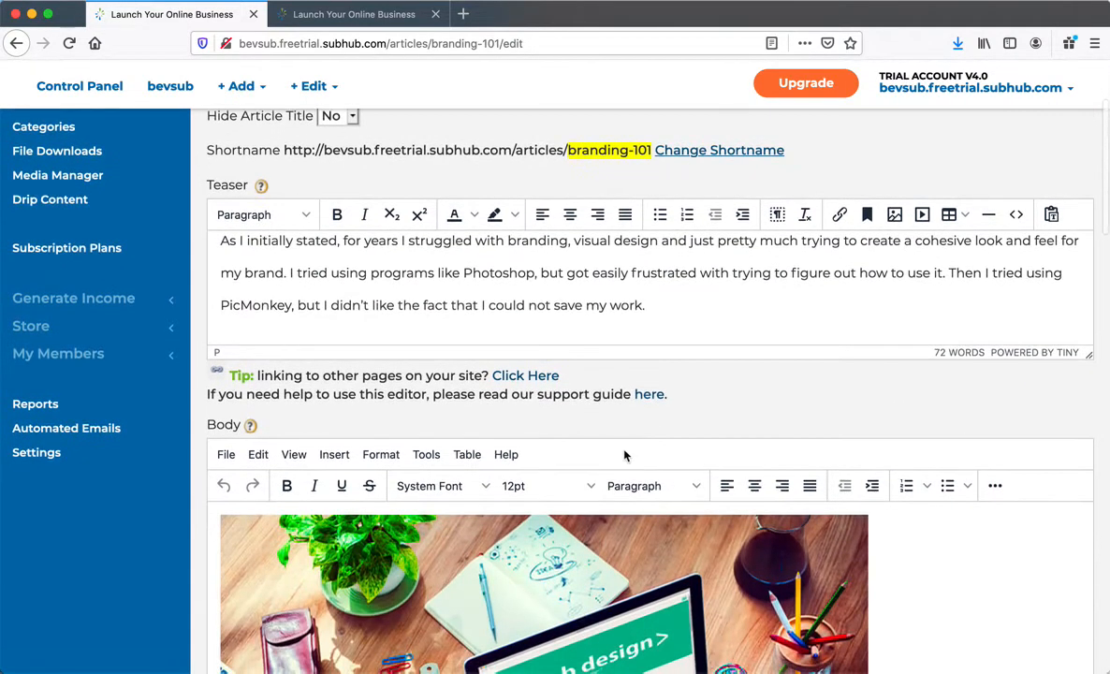
scroll(570, 290, up, 3)
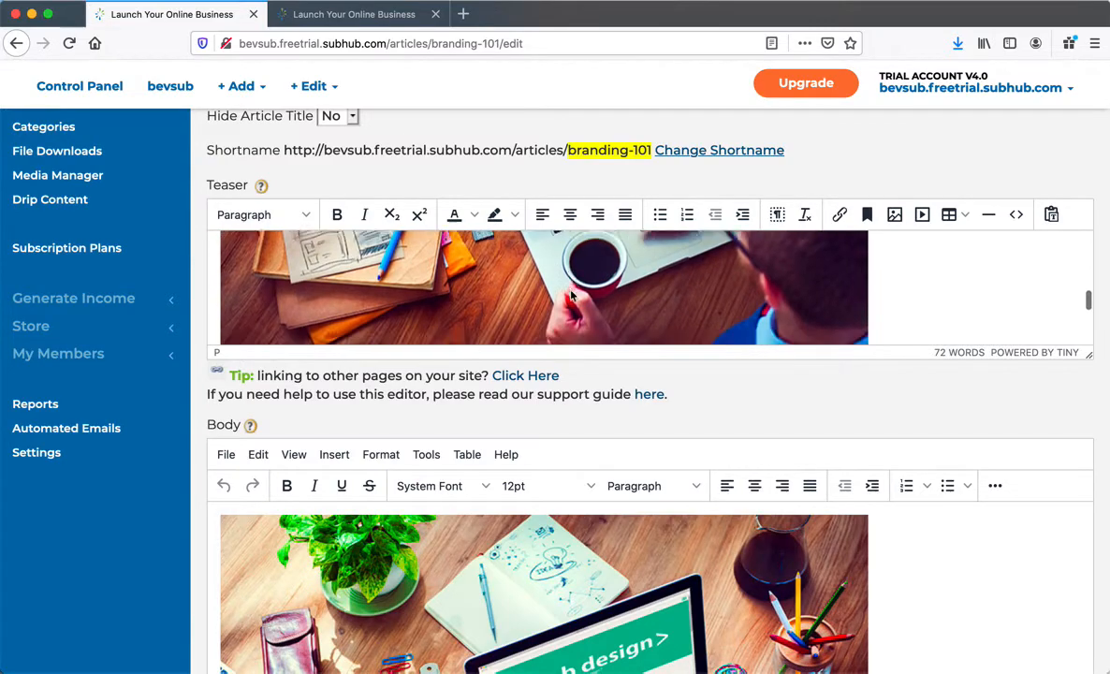
scroll(570, 291, down, 3)
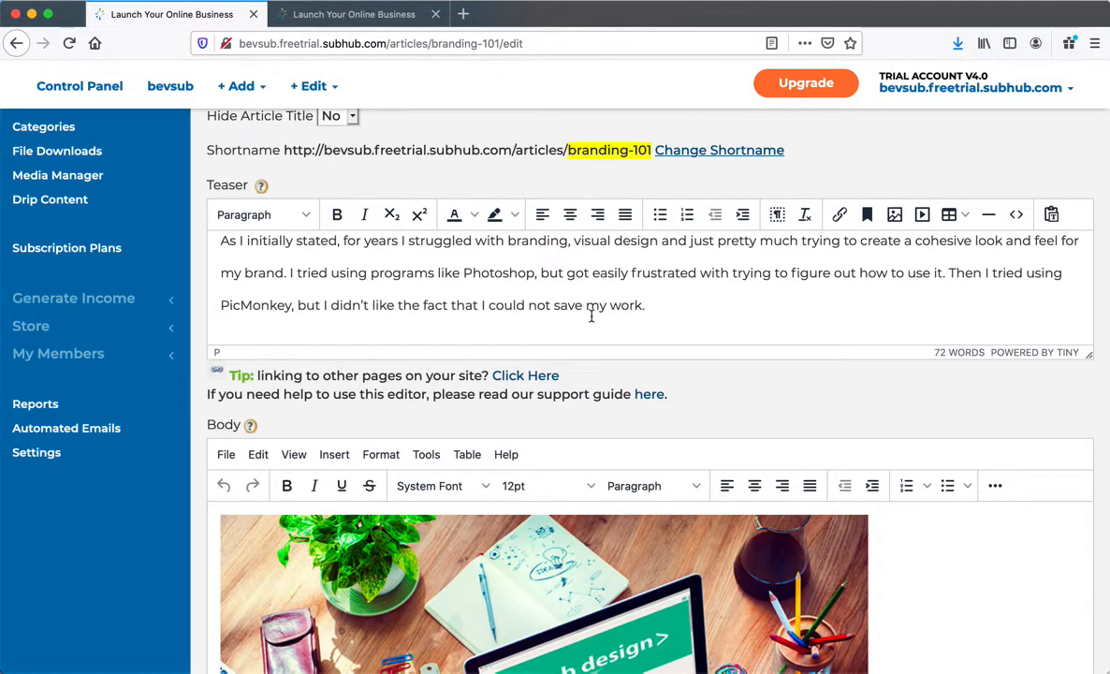
Review the image and full text in the article's body.
scroll(591, 316, down, 5)
scroll(592, 322, up, 2)
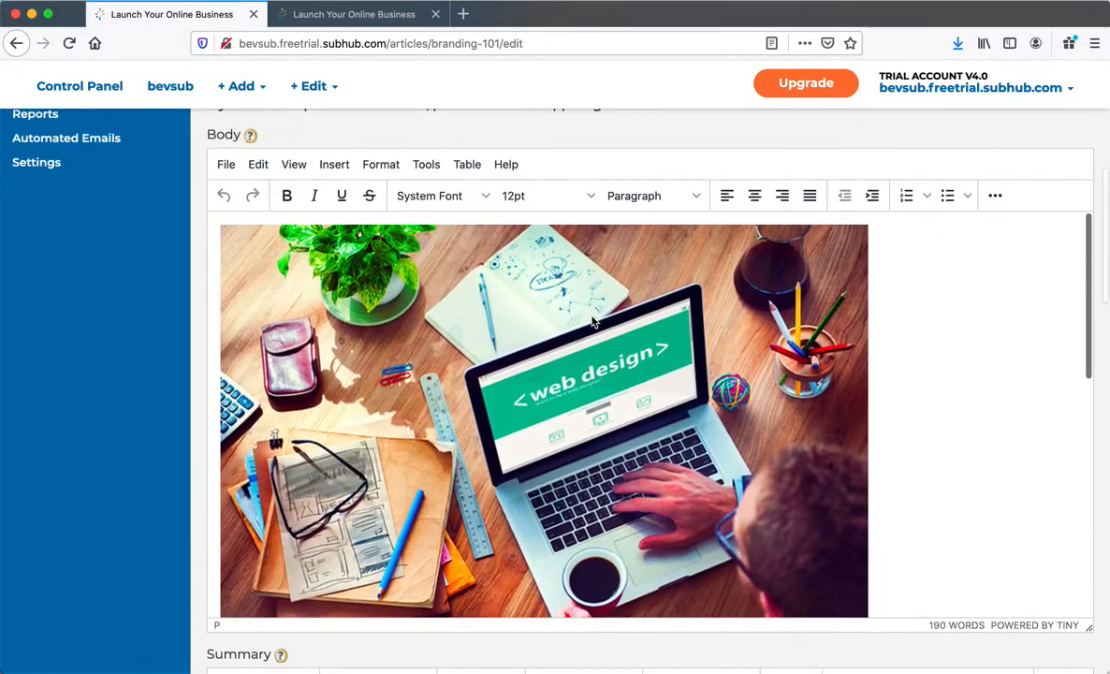
scroll(592, 322, down, 8)
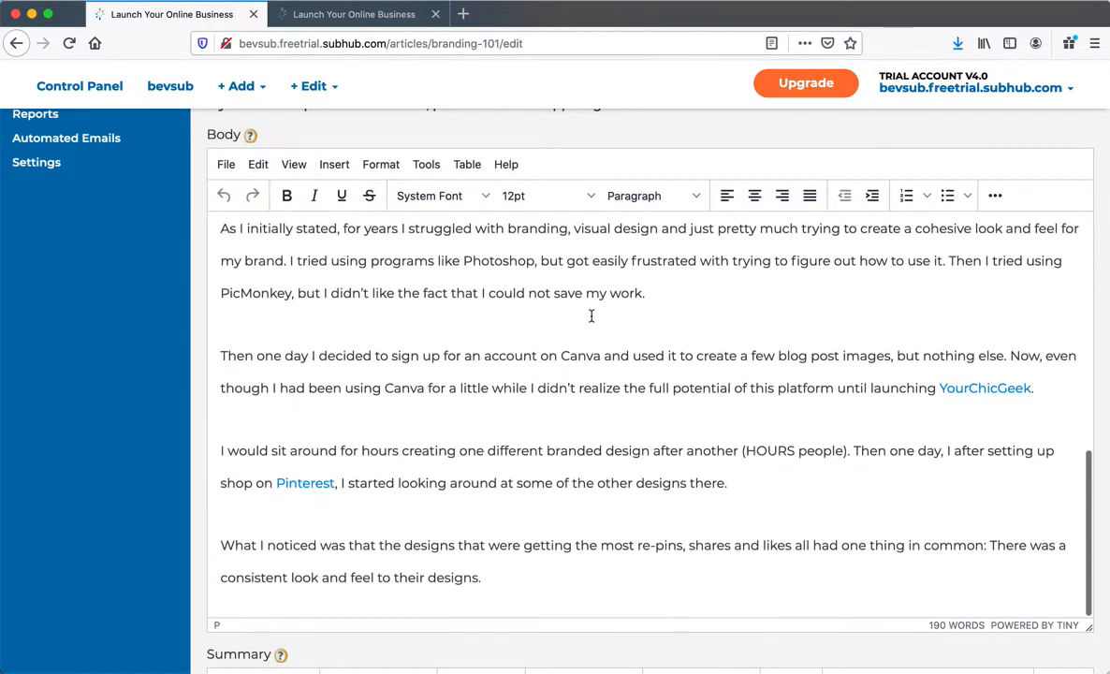
Set the Branding 101 article's primary category to Branding.
scroll(592, 316, down, 10)
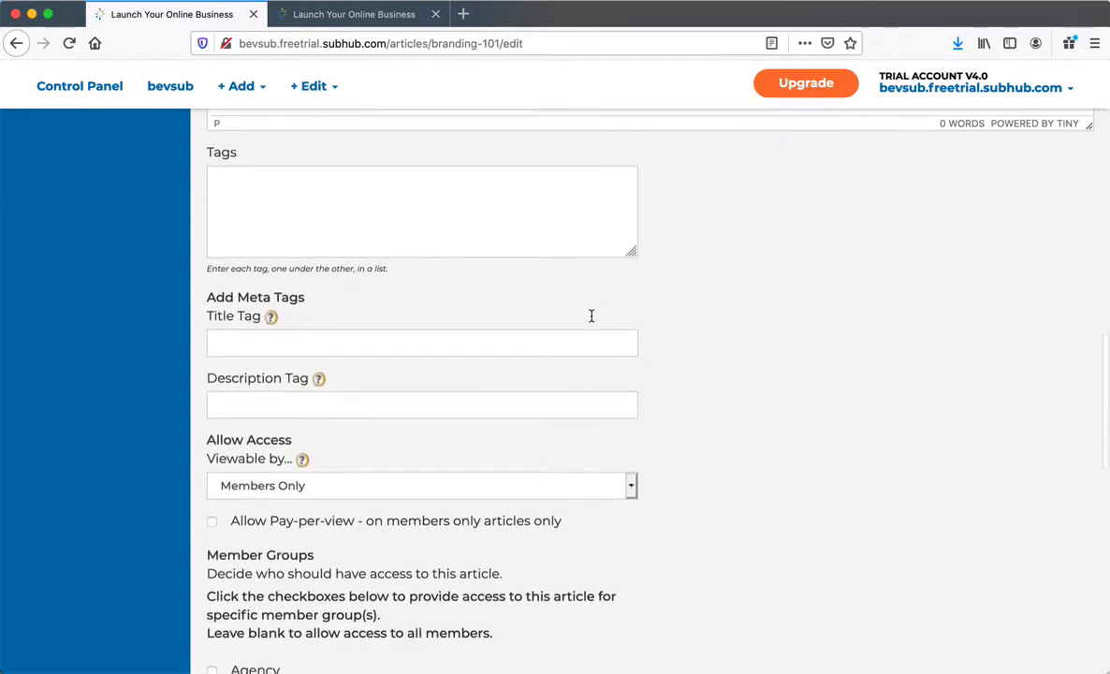
scroll(591, 318, down, 5)
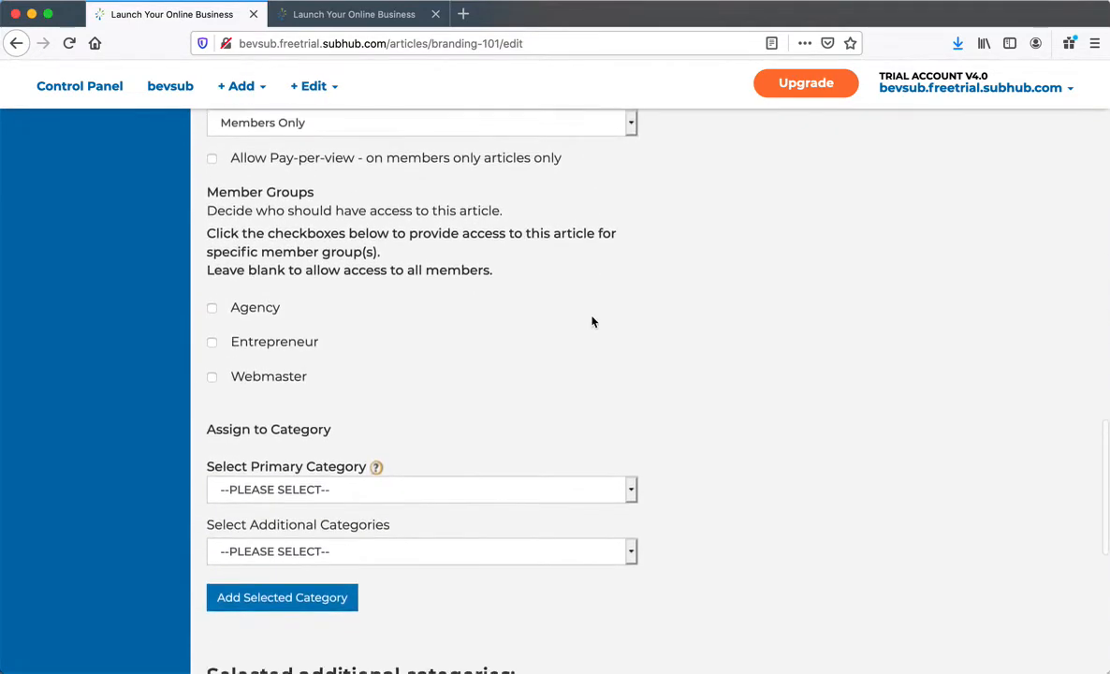
scroll(591, 322, down, 3)
click(632, 360)
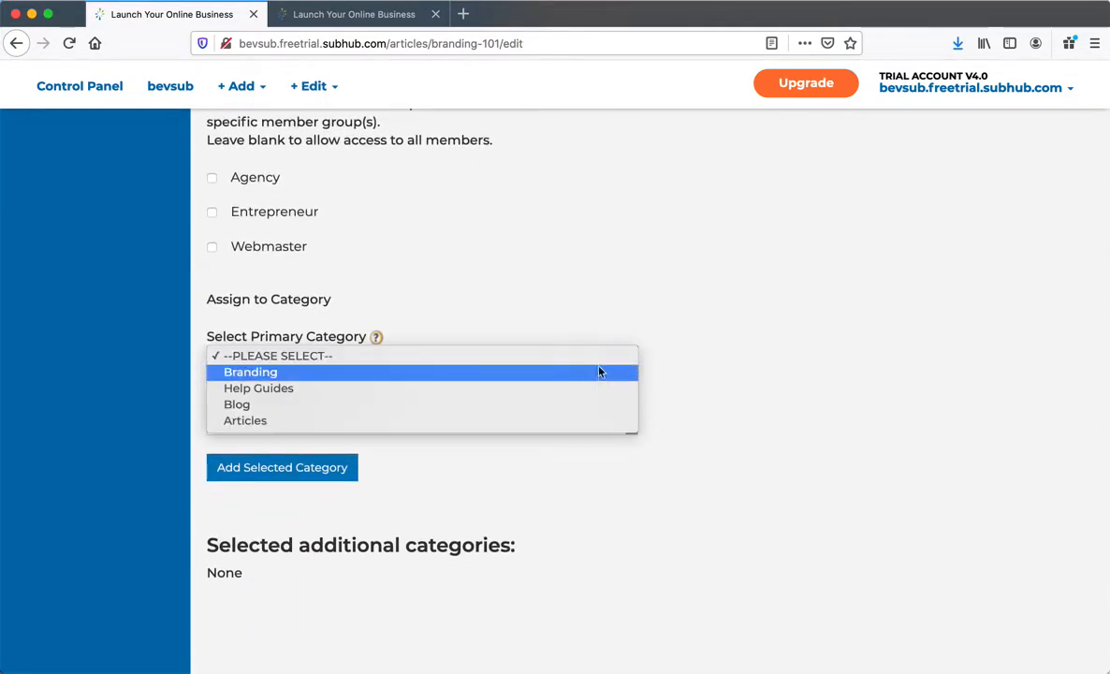
click(590, 375)
Save the Branding 101 article with its new category assignment and publish it.
scroll(877, 446, down, 6)
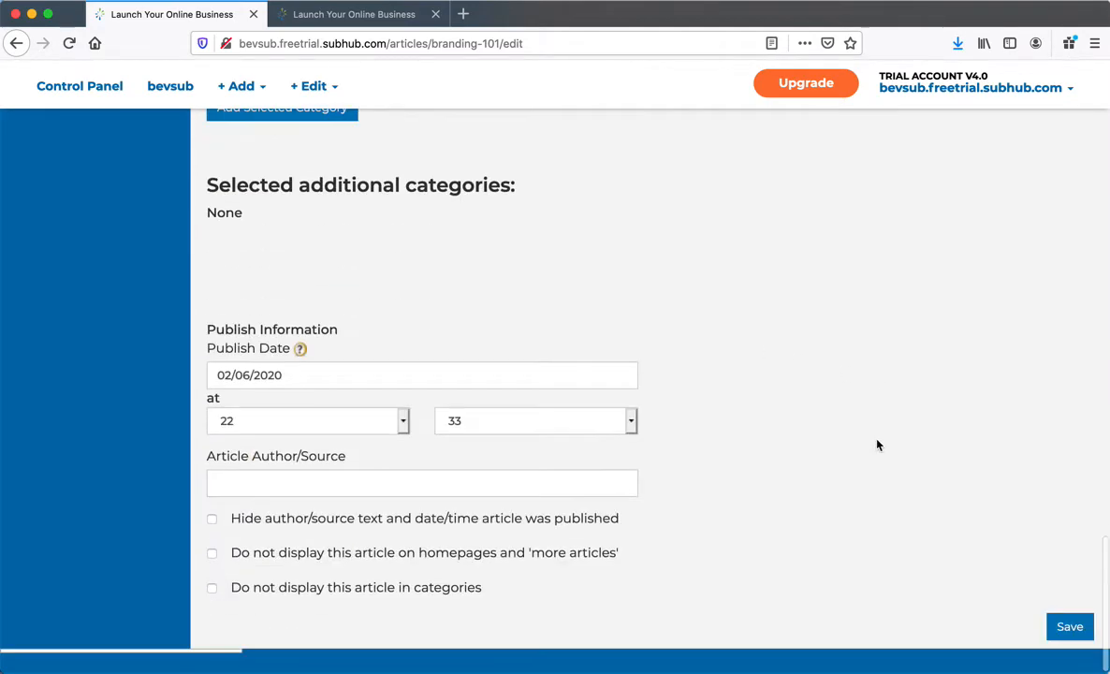
click(1072, 631)
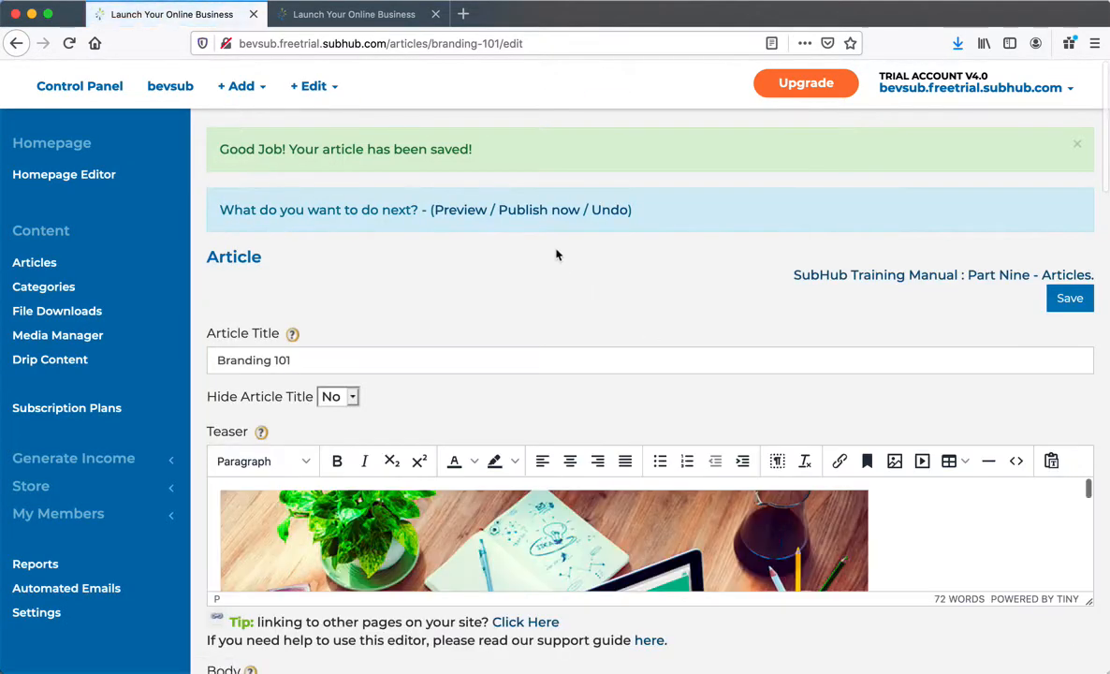
click(540, 211)
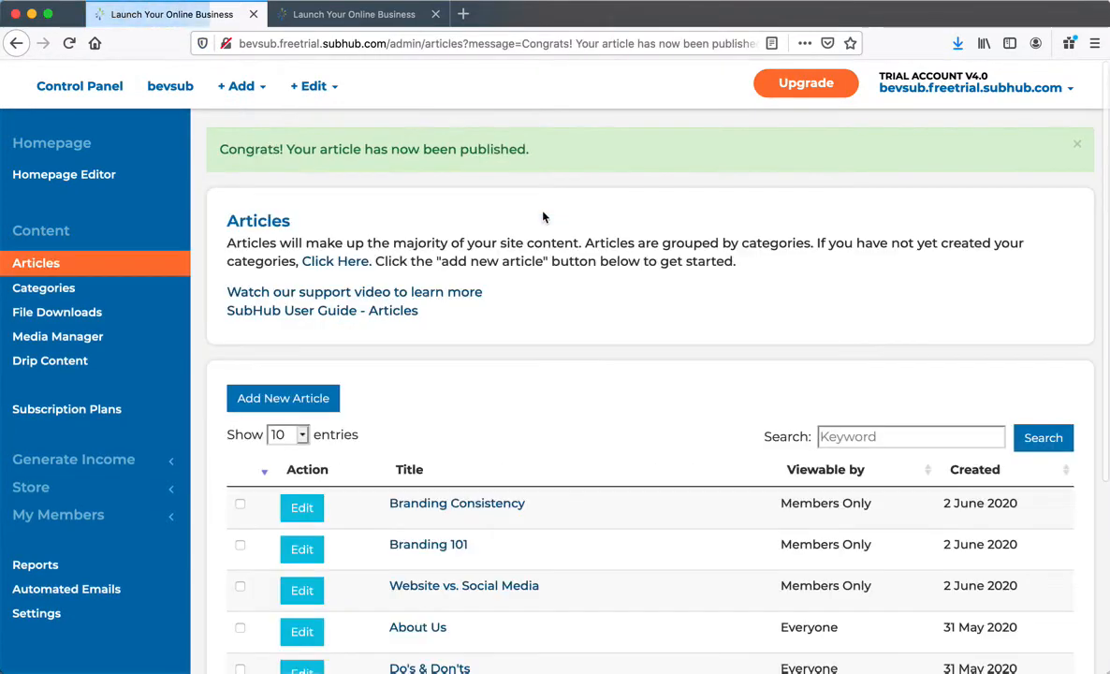
Open the Branding Consistency article for editing and set its primary category to Branding.
click(303, 511)
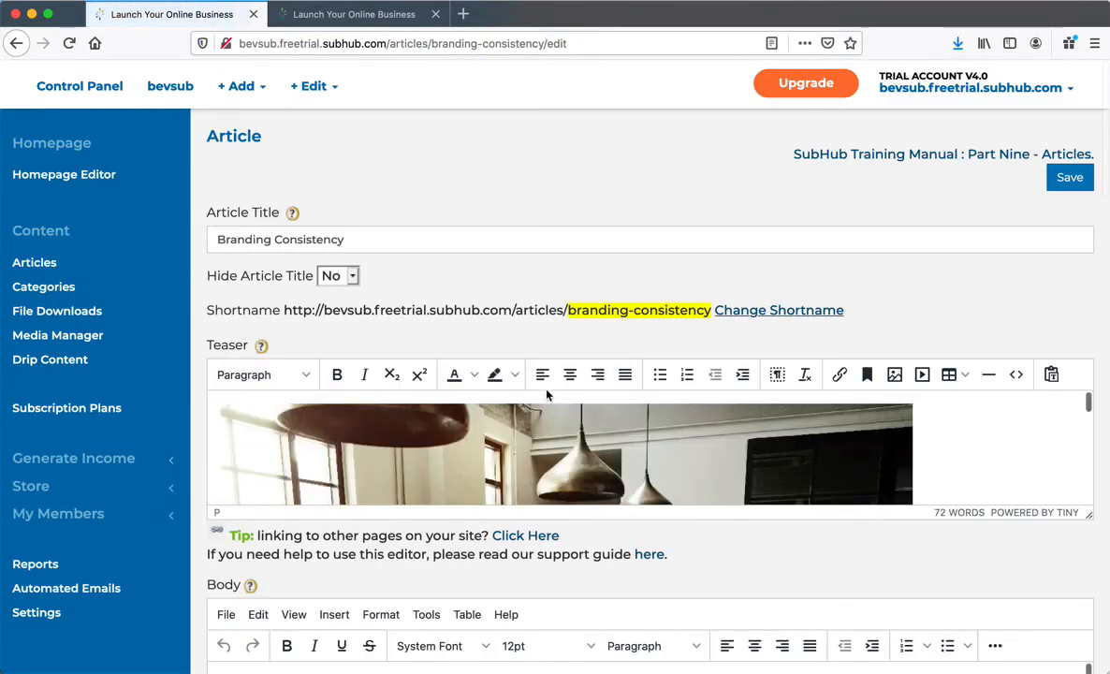
scroll(548, 394, down, 10)
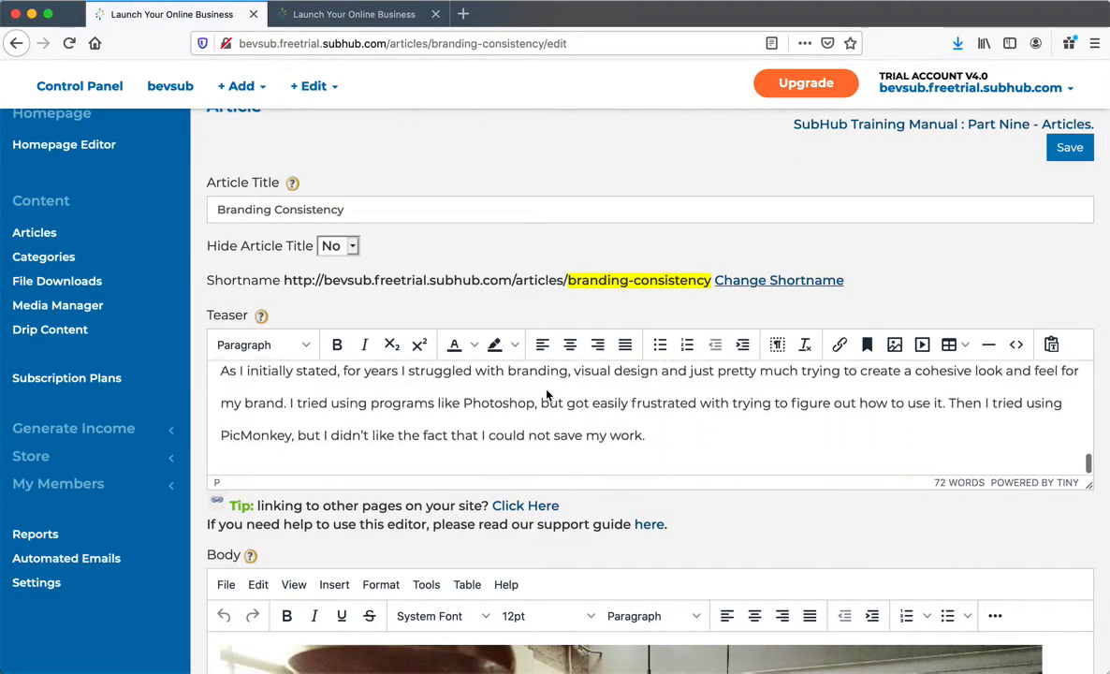
scroll(548, 395, down, 10)
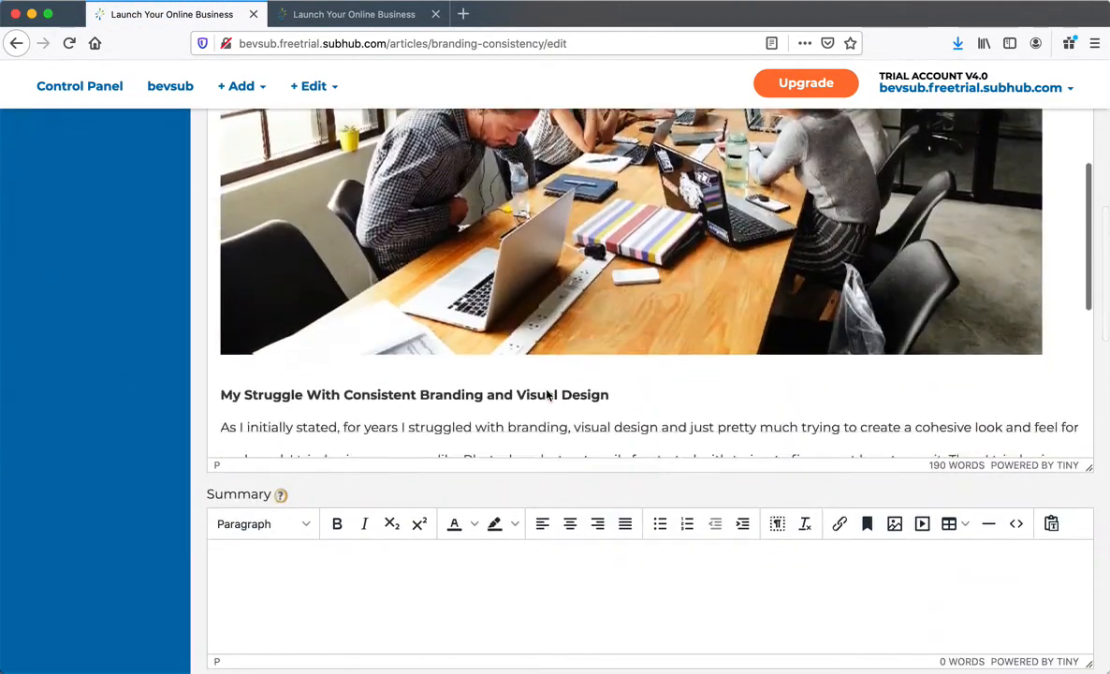
scroll(548, 394, down, 5)
scroll(547, 394, down, 10)
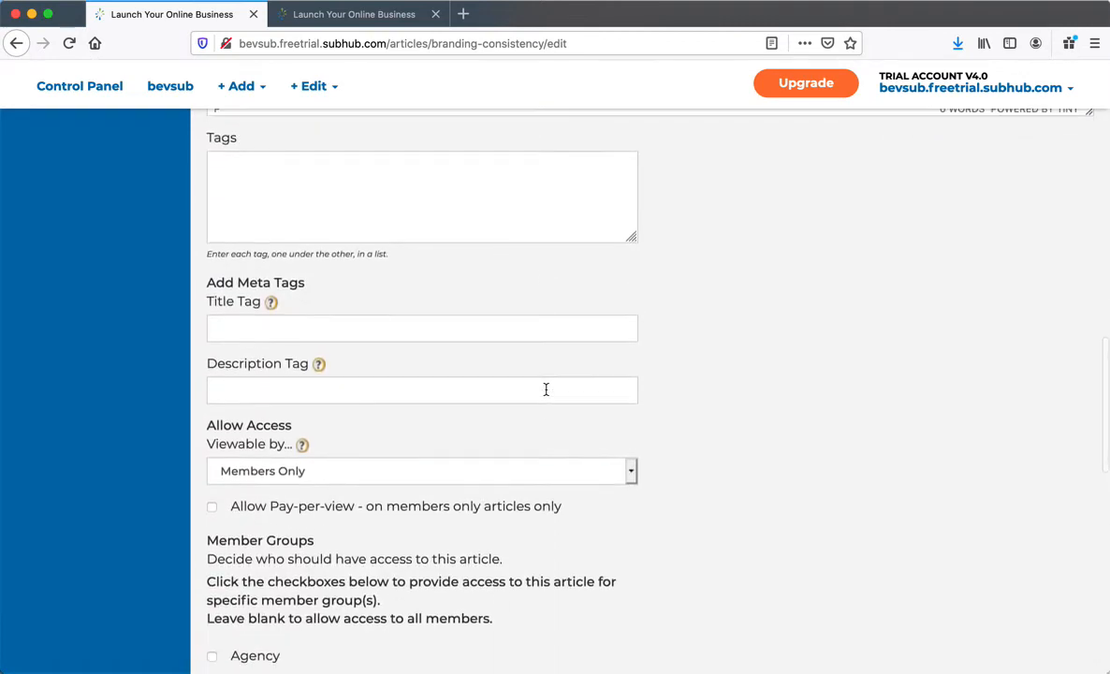
scroll(546, 389, down, 10)
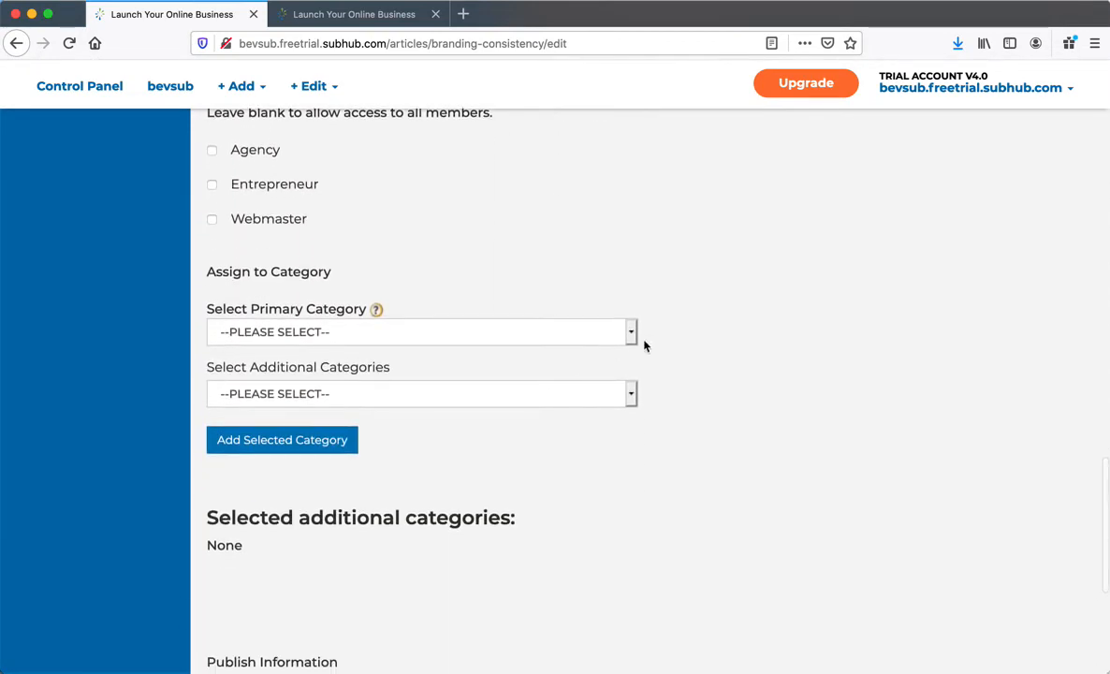
click(630, 332)
click(612, 345)
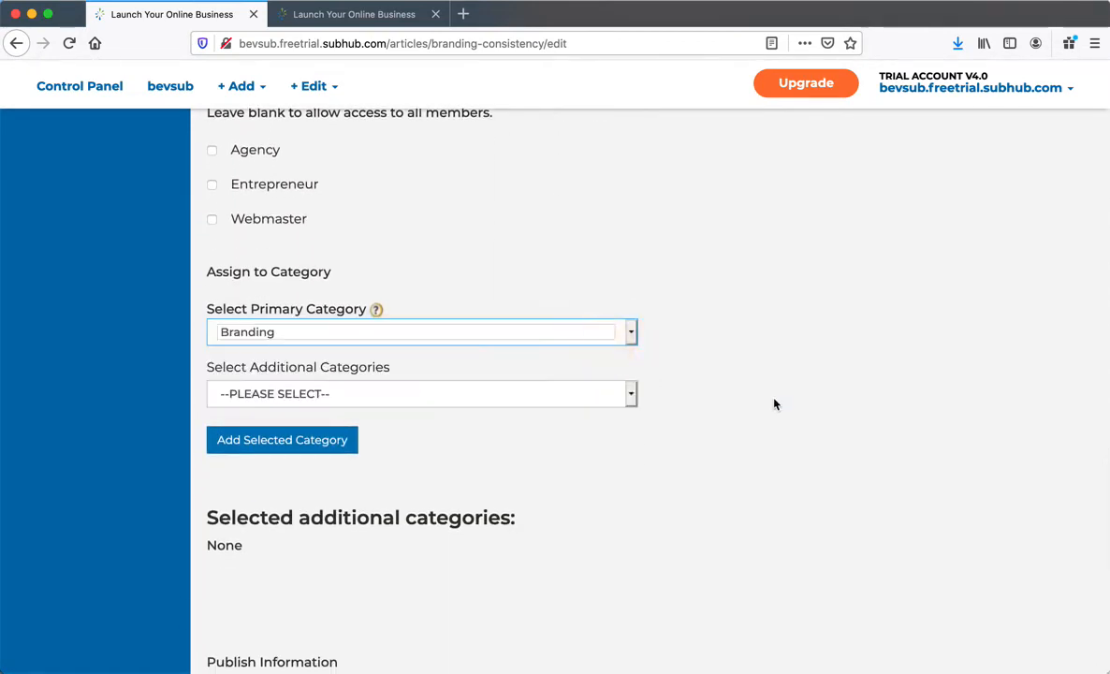
Save the Branding Consistency article and publish it.
scroll(774, 404, down, 7)
click(1065, 626)
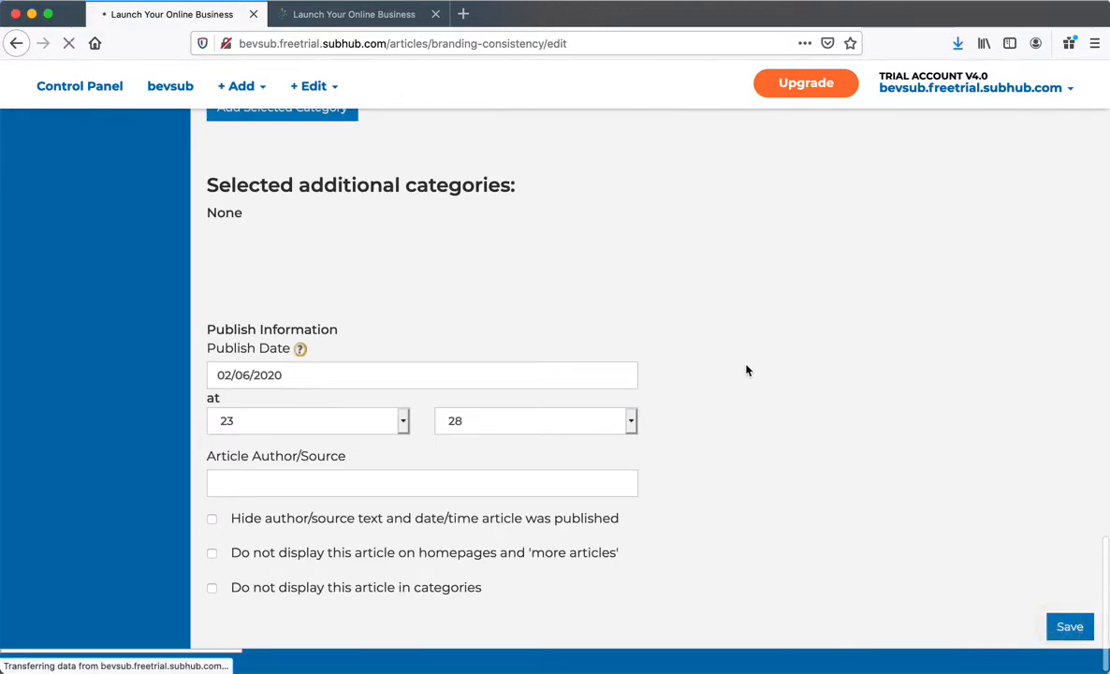
click(524, 212)
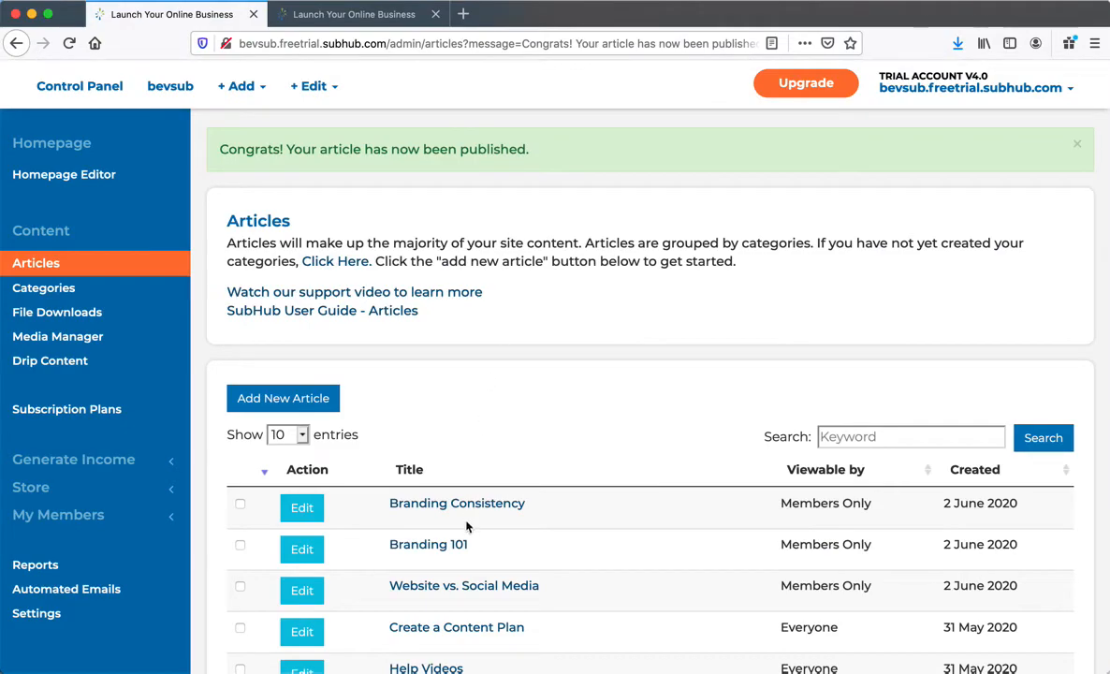
View the full published Branding Consistency article page, and reopen the article for editing.
click(459, 504)
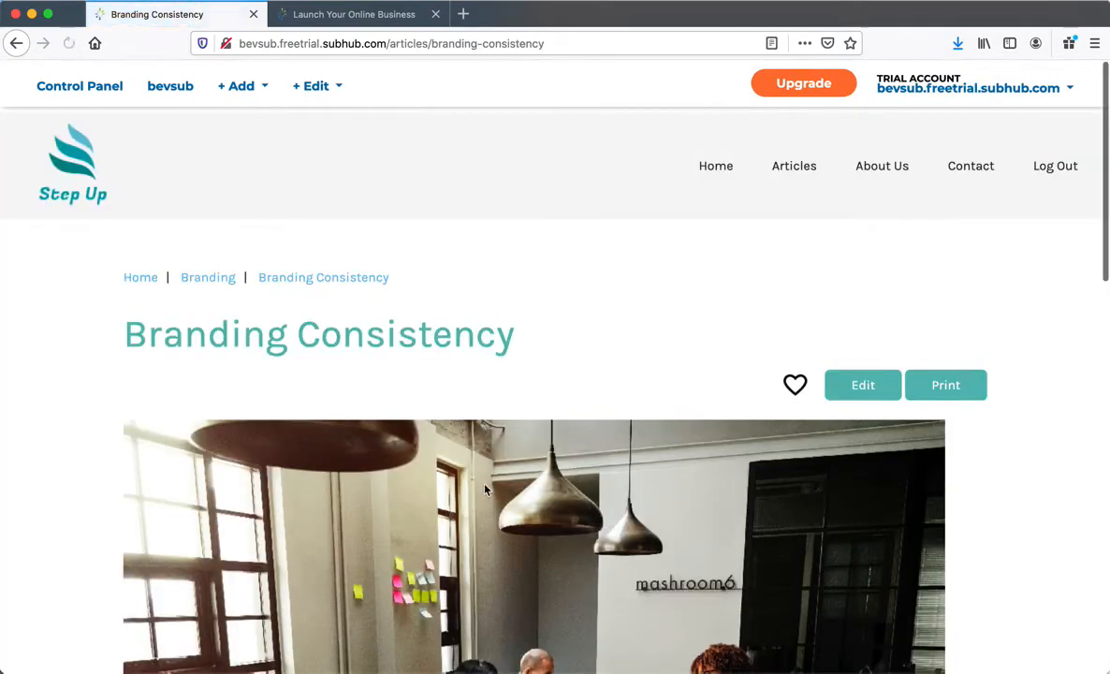
scroll(485, 489, down, 15)
scroll(562, 459, up, 15)
click(856, 386)
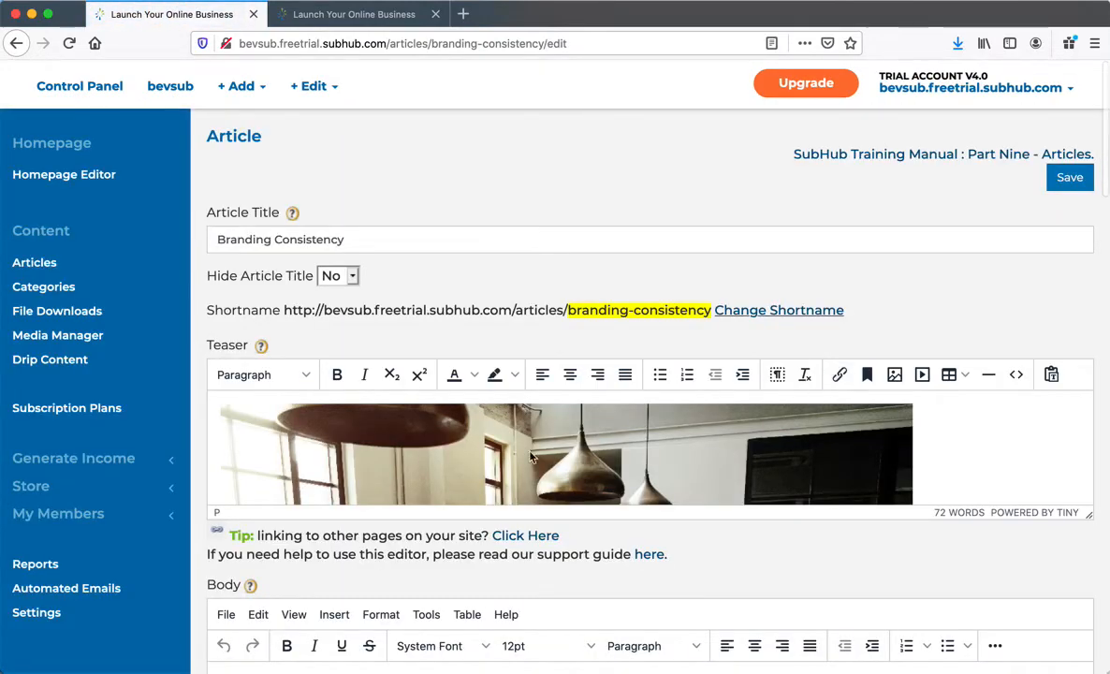
Open the Branding category's page from the category list and review the teasers of its recent articles.
click(55, 290)
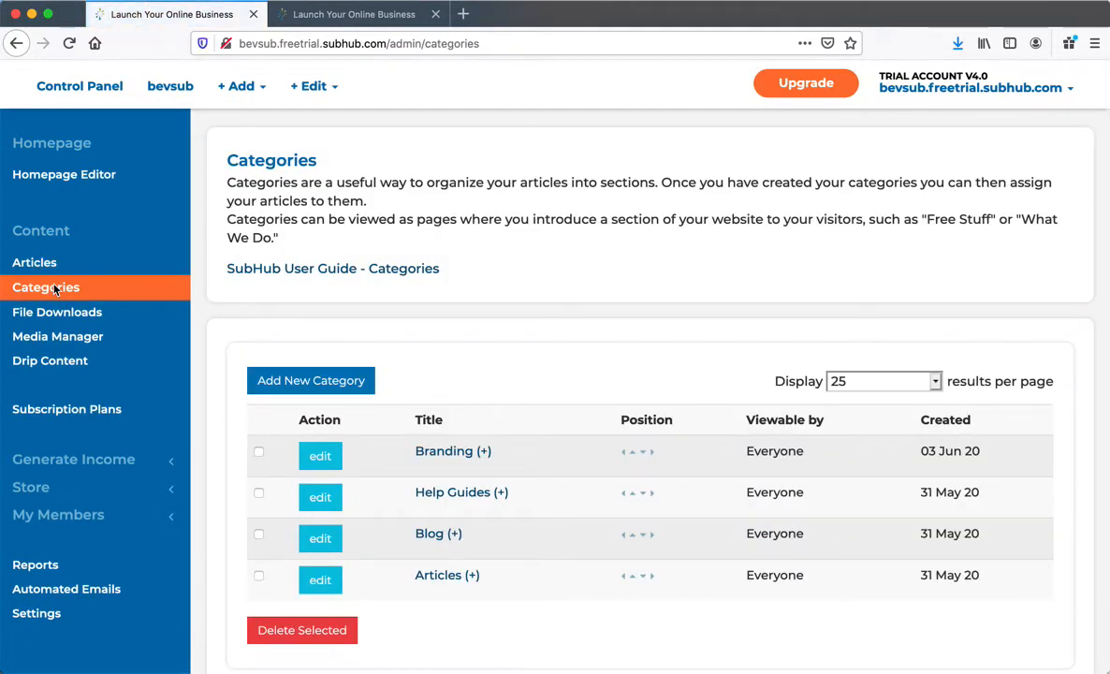
click(445, 454)
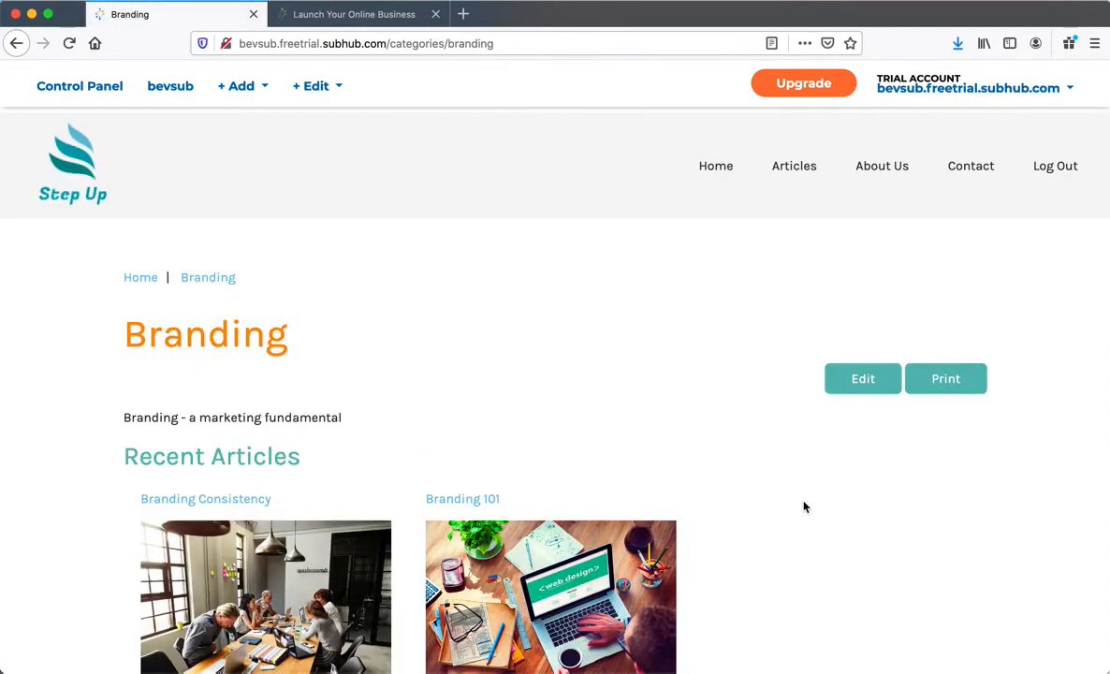
scroll(803, 507, down, 5)
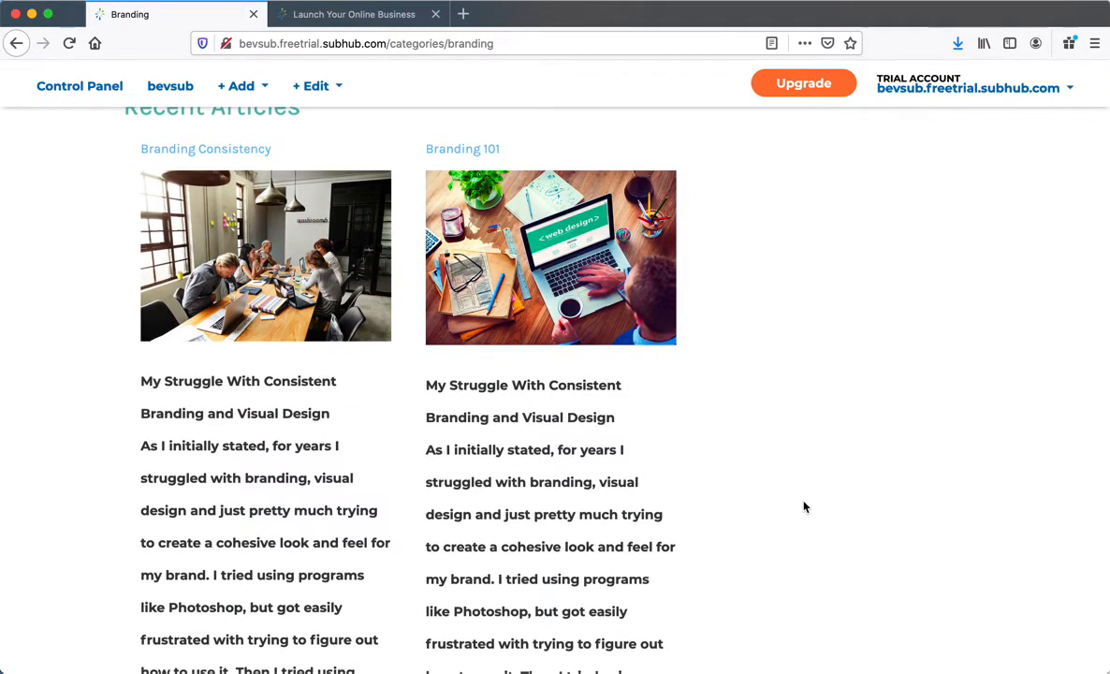
scroll(803, 506, up, 2)
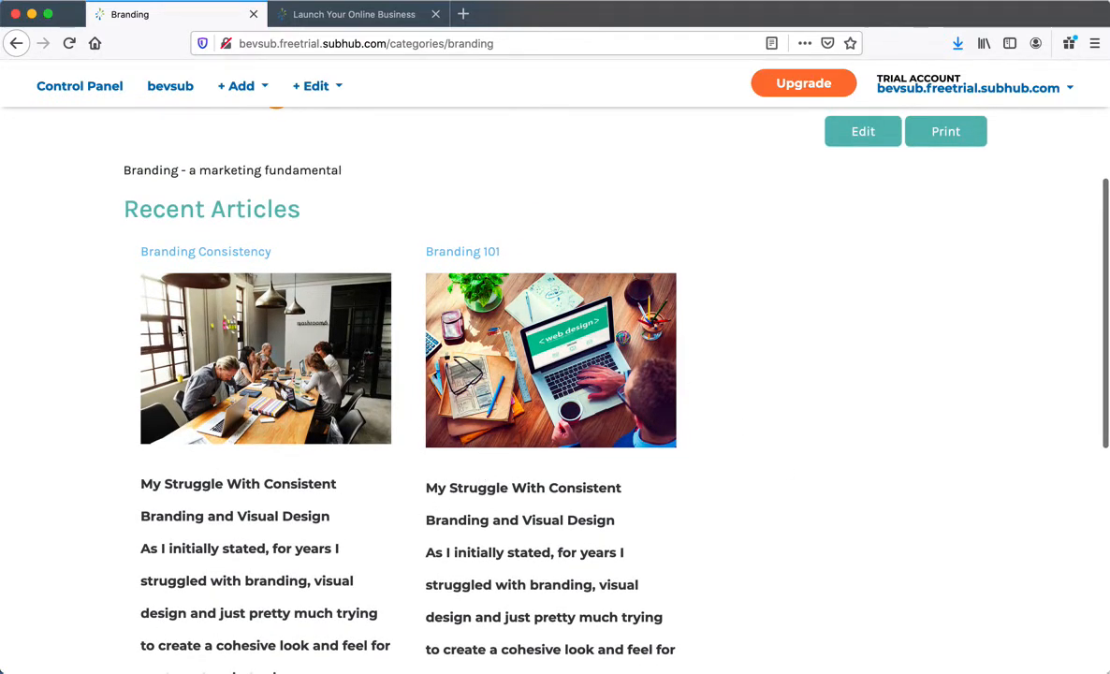
Open the Branding Consistency article from the category page, review its content, and bring it up for editing.
click(192, 254)
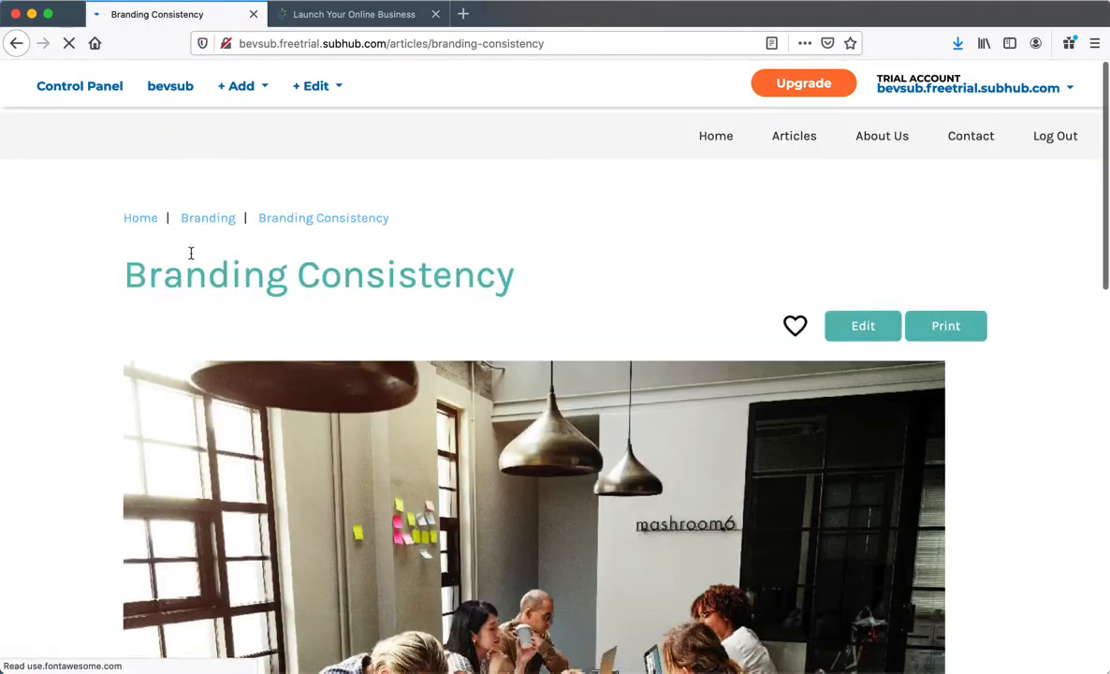
scroll(380, 487, down, 9)
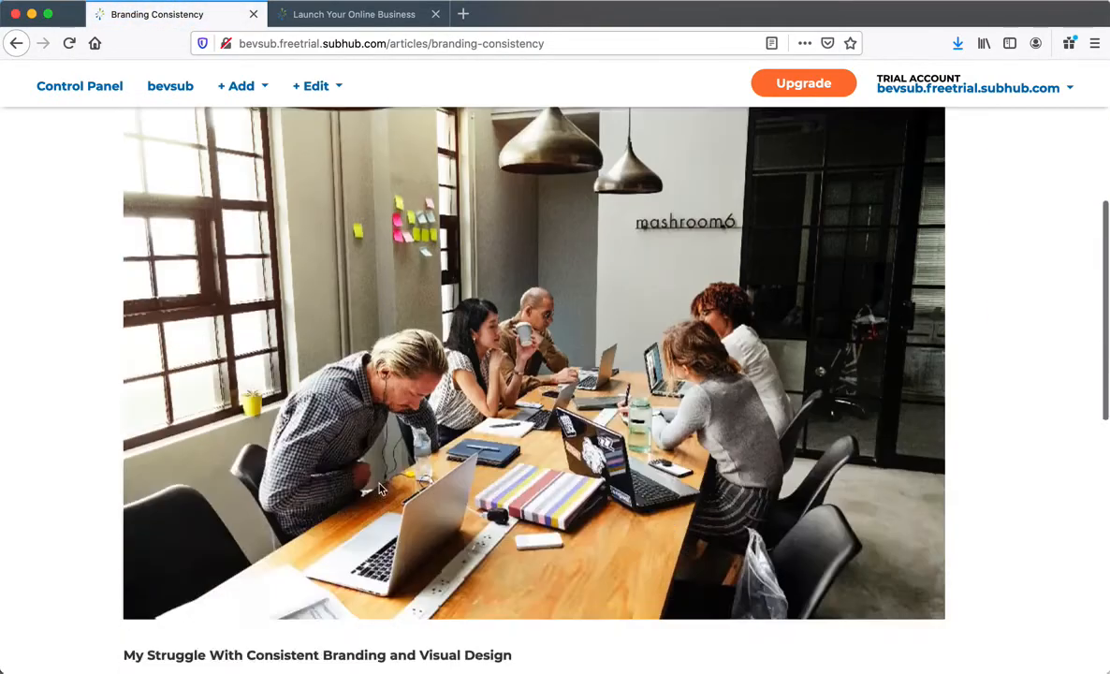
scroll(380, 488, up, 6)
scroll(380, 488, up, 3)
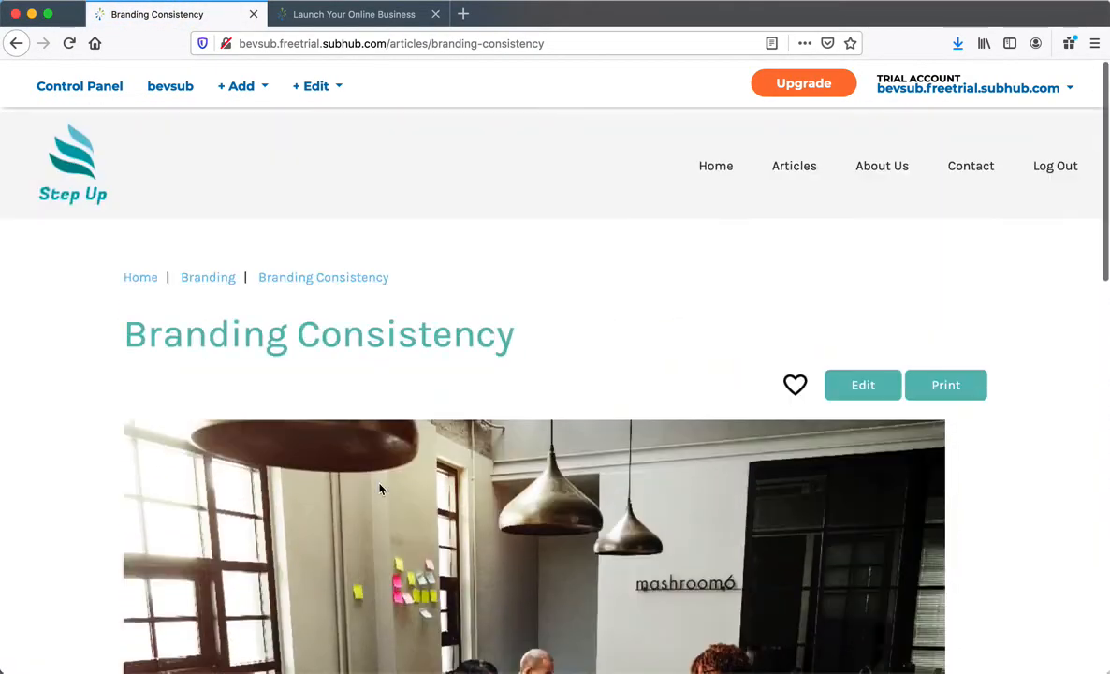
click(858, 394)
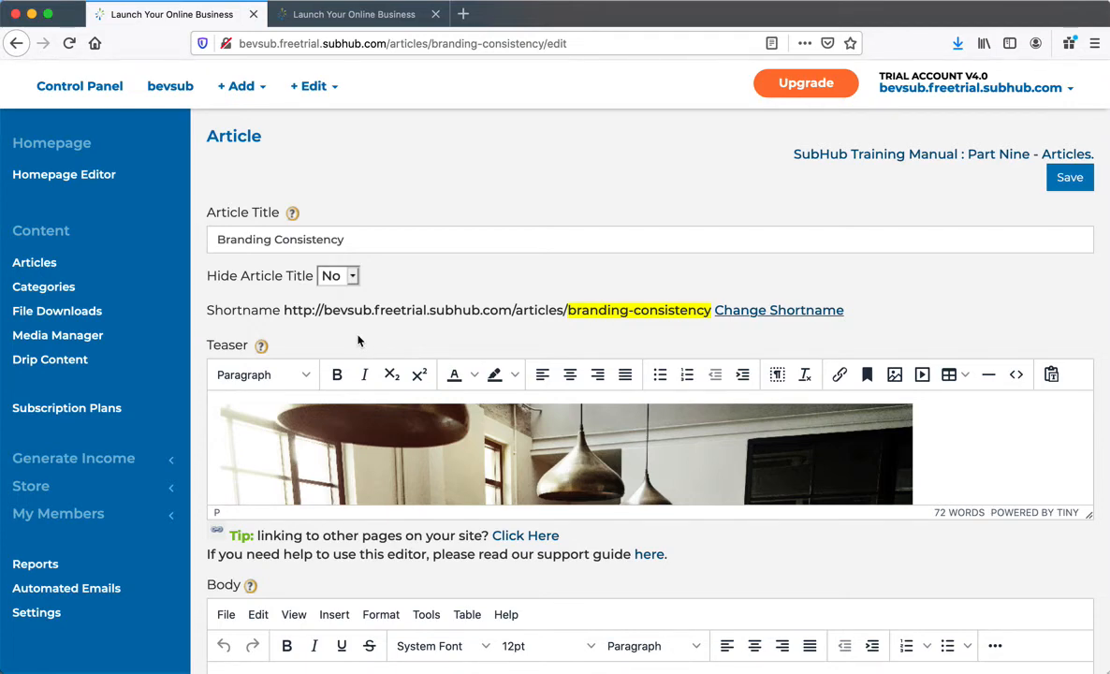
Open the Branding category for editing and select the "/categories/branding" part of its shortname address.
click(71, 288)
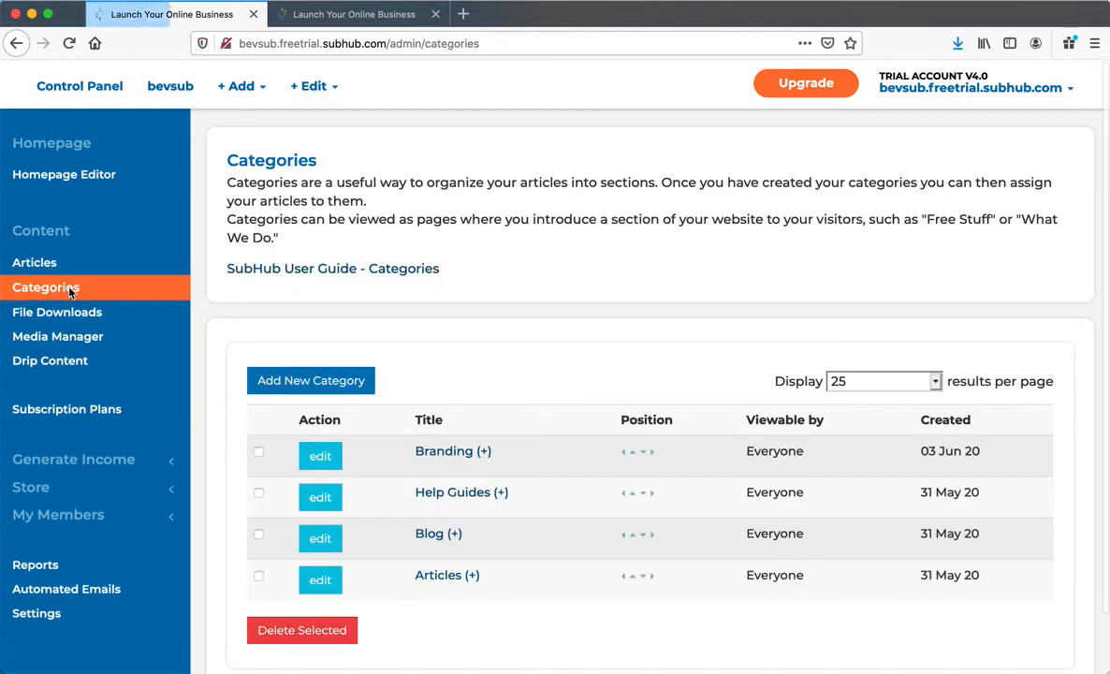
click(328, 457)
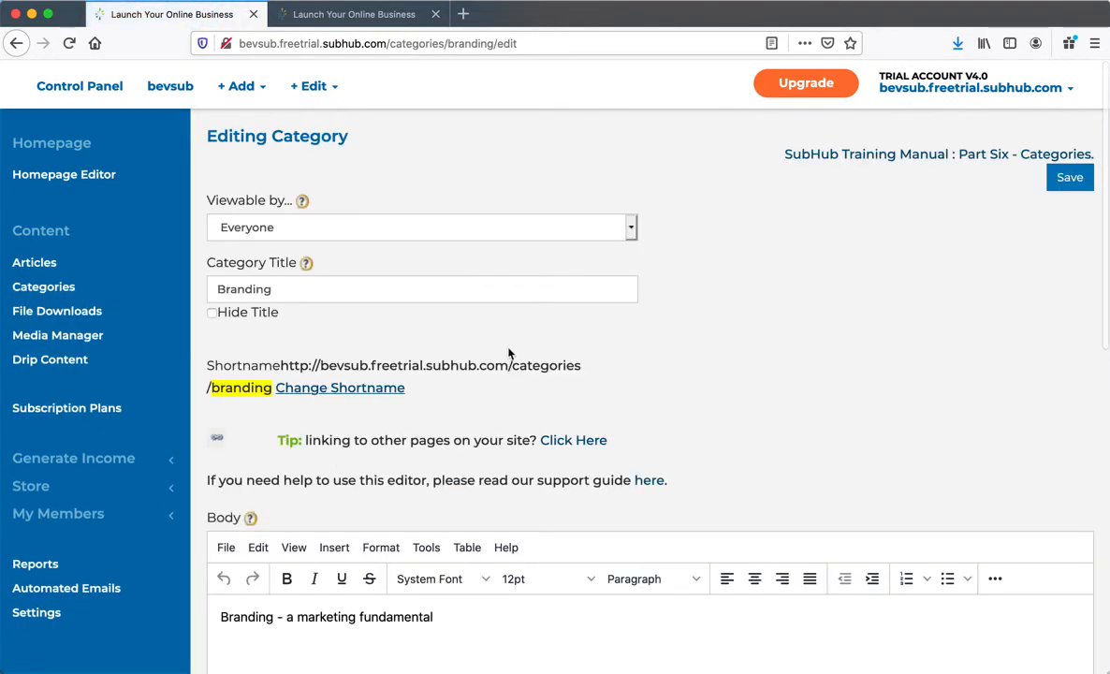
click(508, 367)
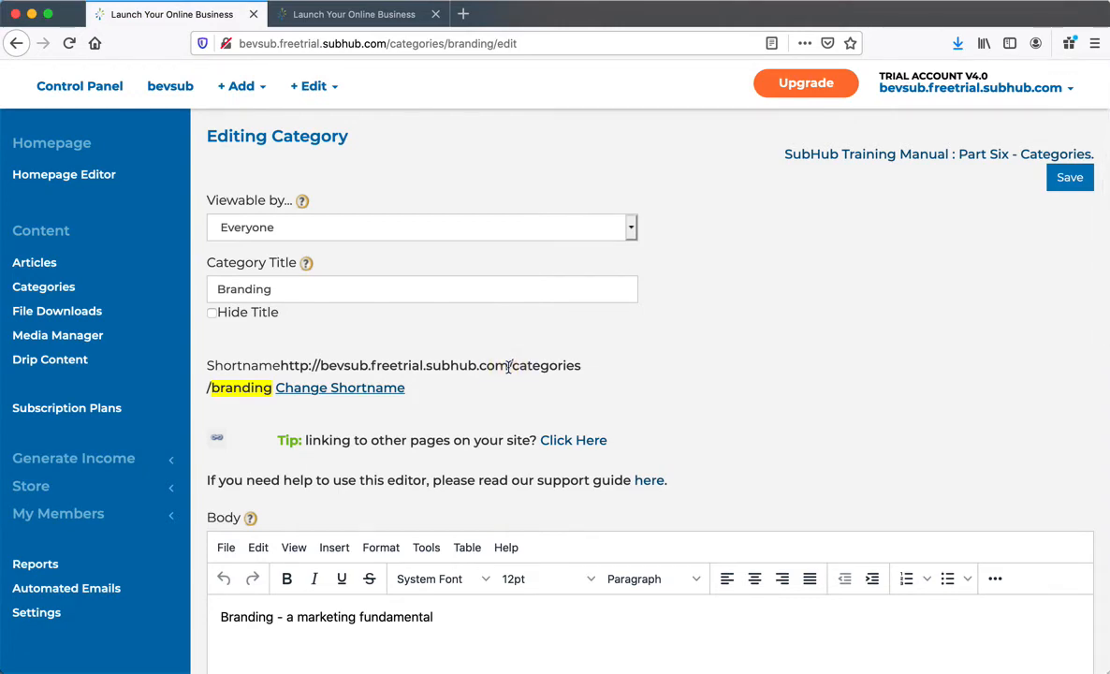
drag(508, 367, 275, 389)
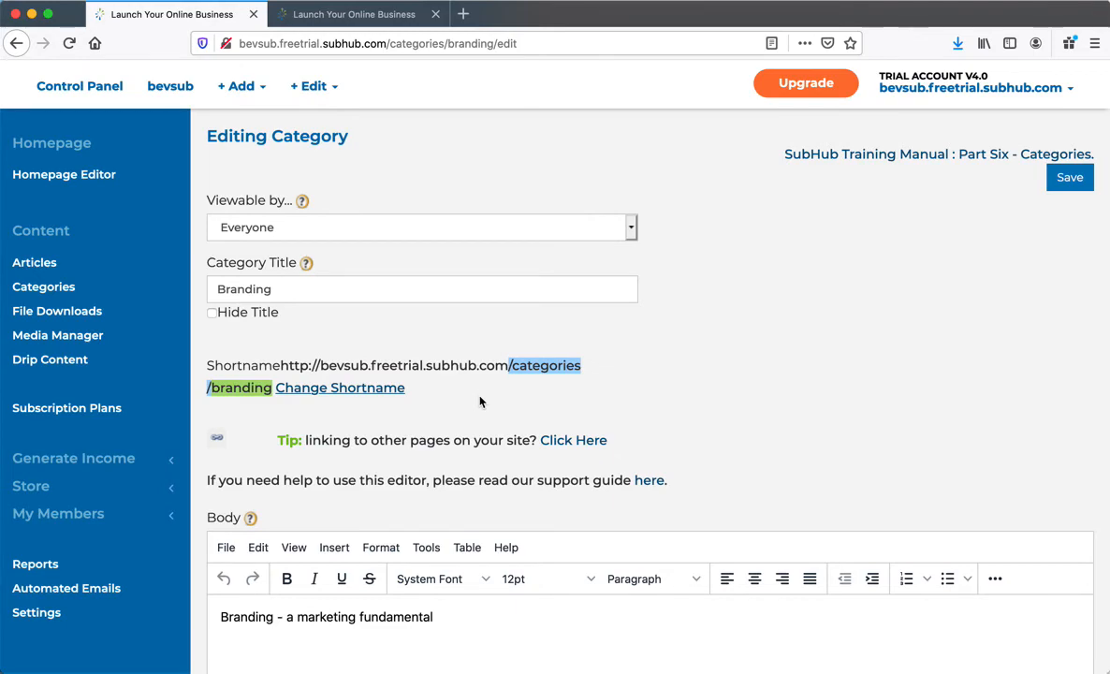
Switch to the site's homepage and review its sections down to the Teasers Image articles.
click(346, 15)
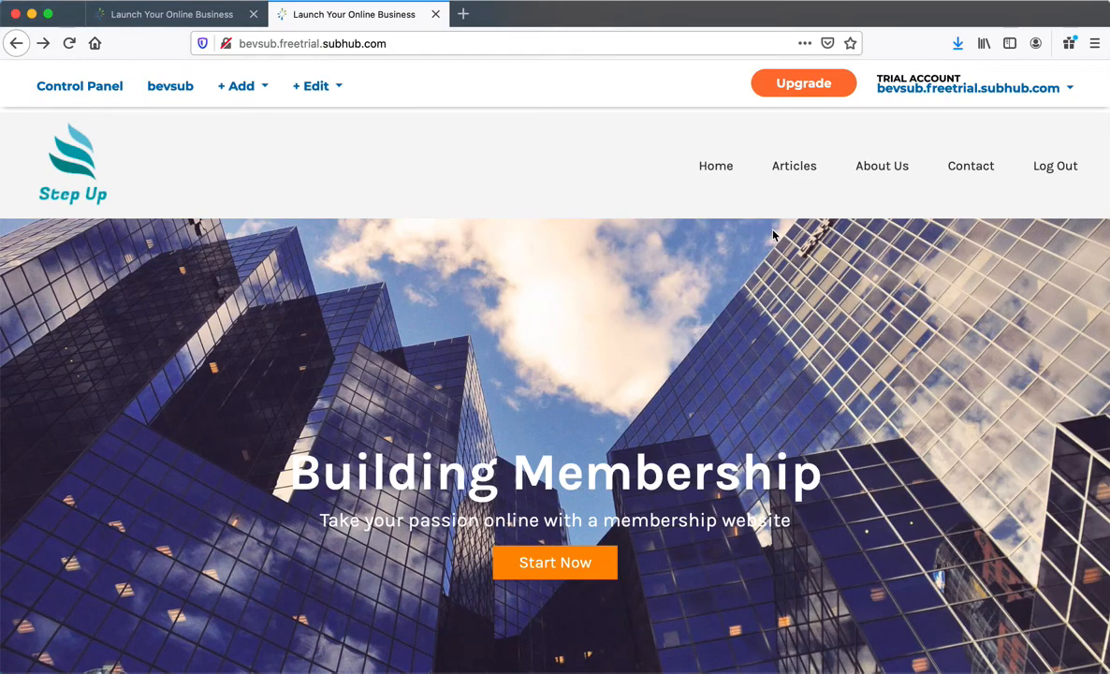
scroll(773, 235, down, 5)
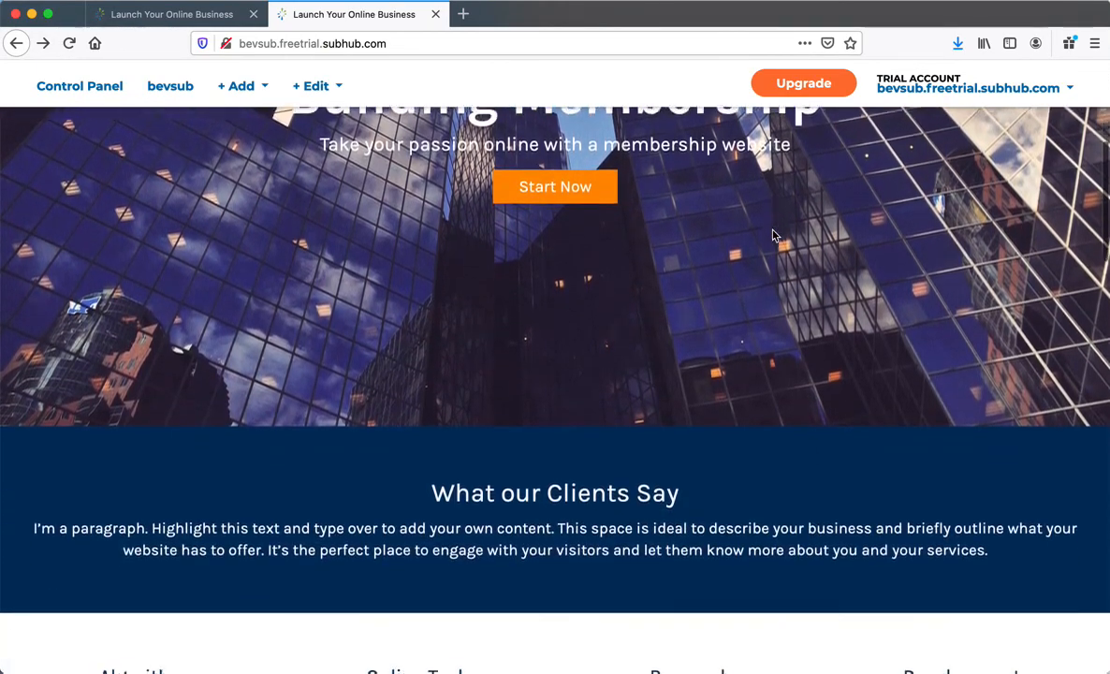
scroll(774, 235, down, 3)
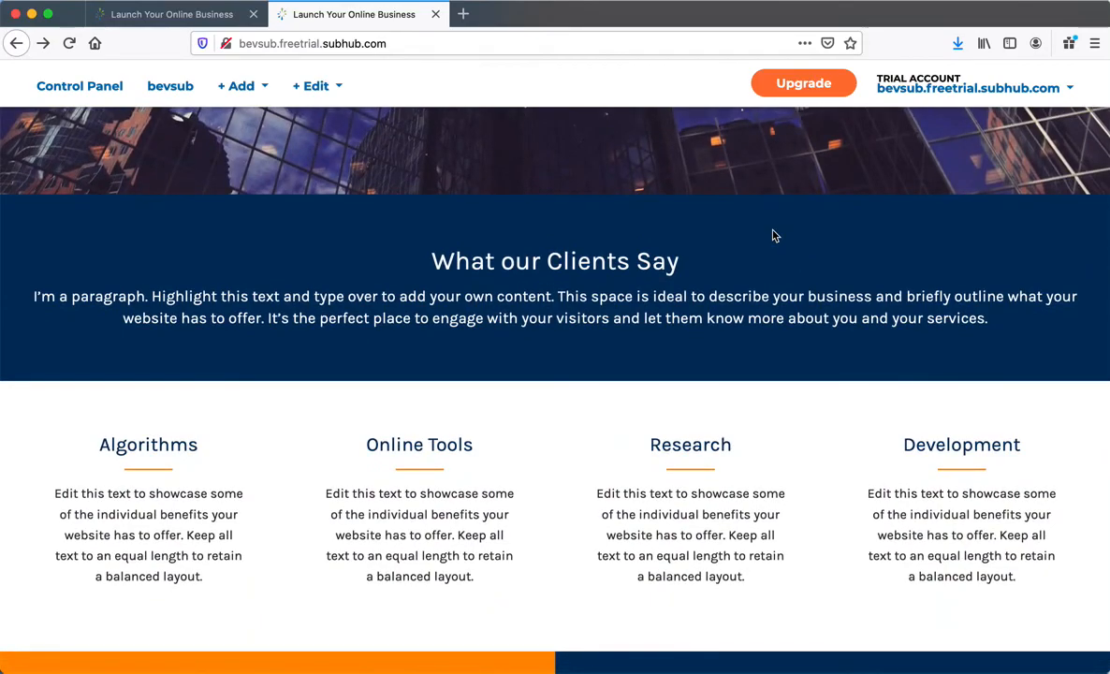
scroll(773, 235, down, 9)
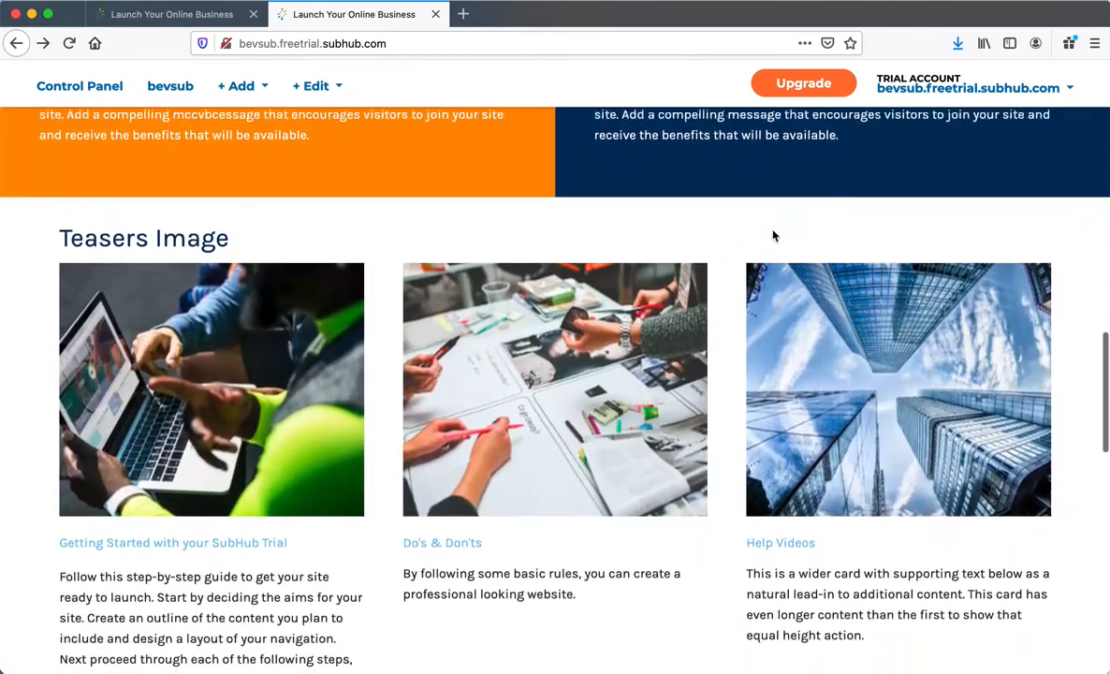
scroll(407, 302, up, 3)
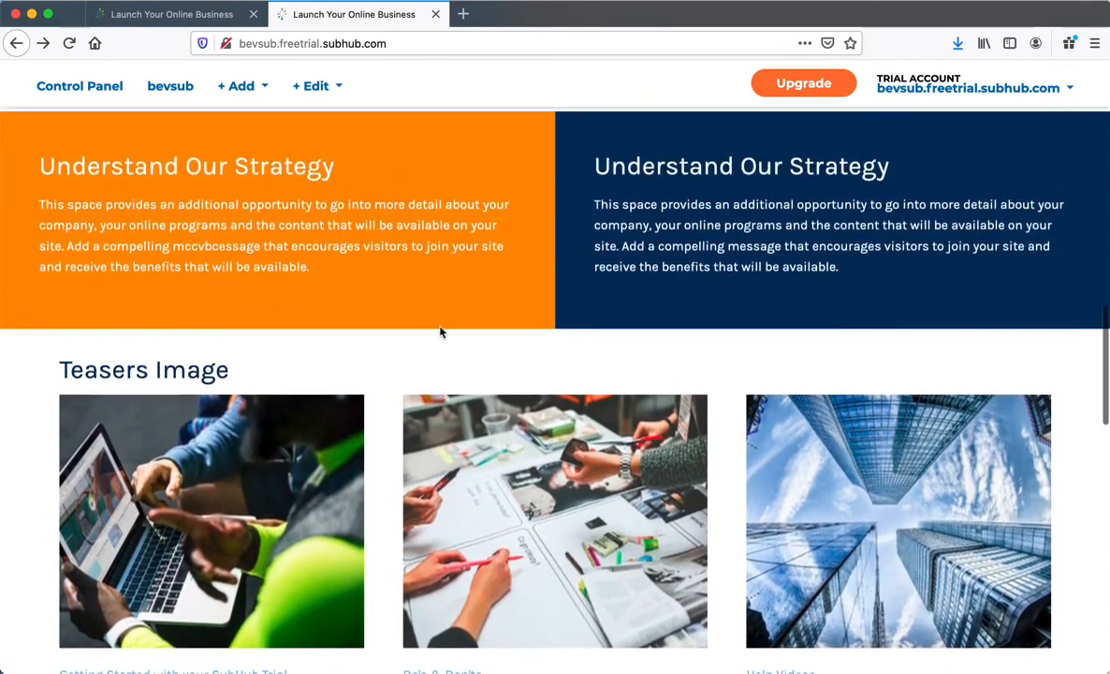
scroll(441, 331, up, 5)
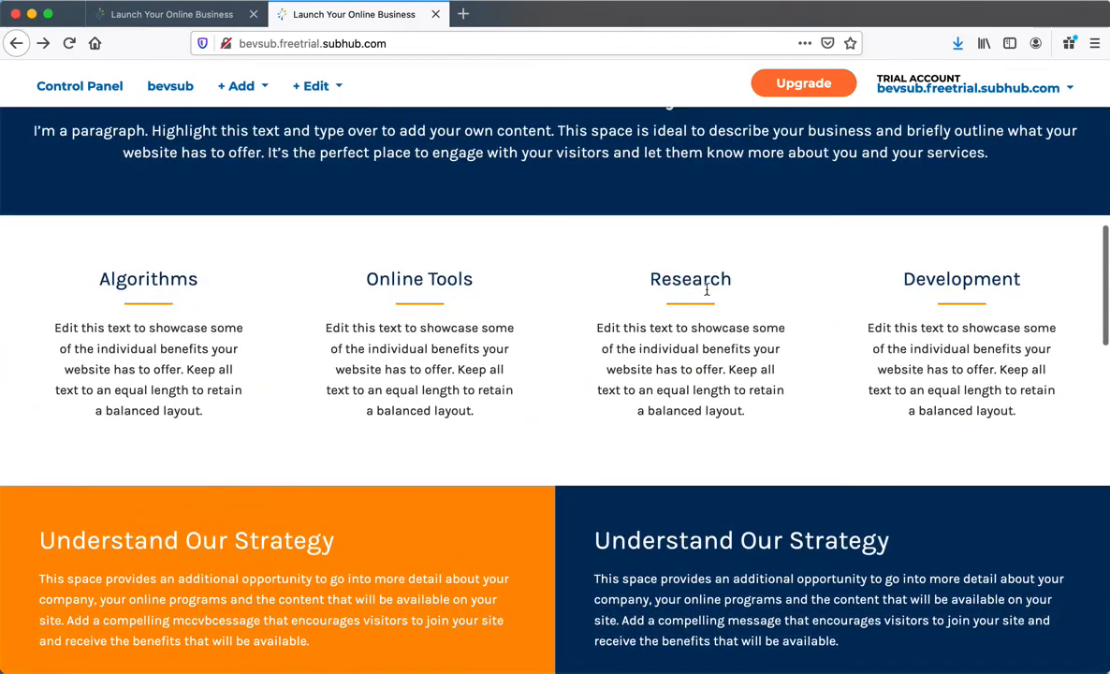
scroll(498, 295, up, 10)
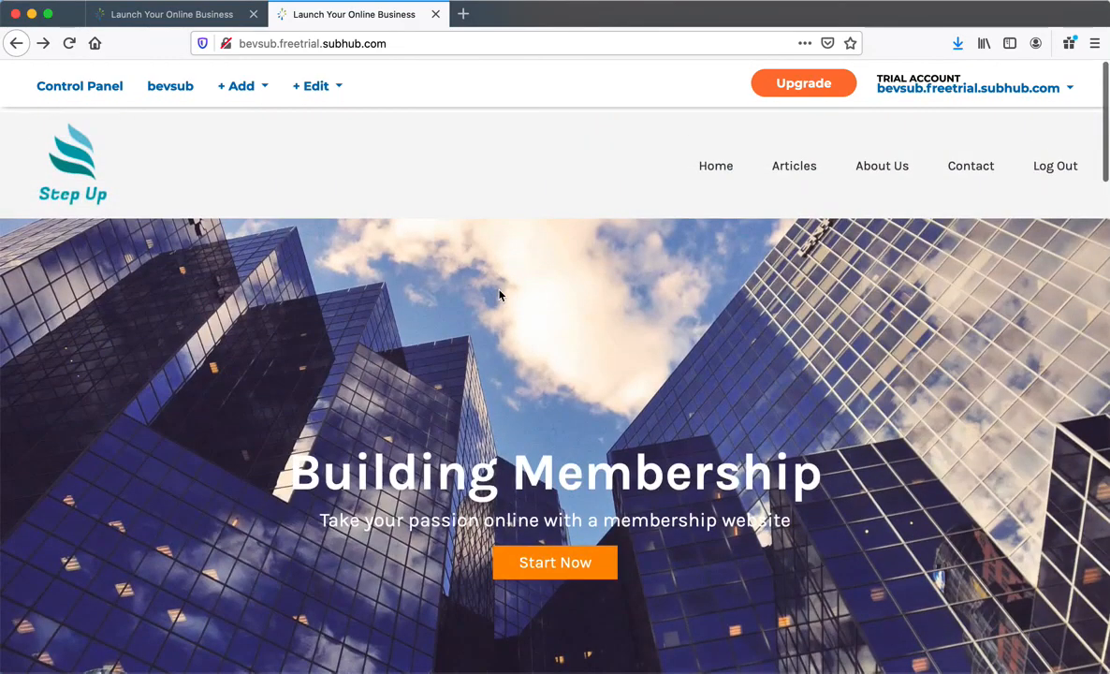
Open the site's control panel from the homepage.
click(83, 87)
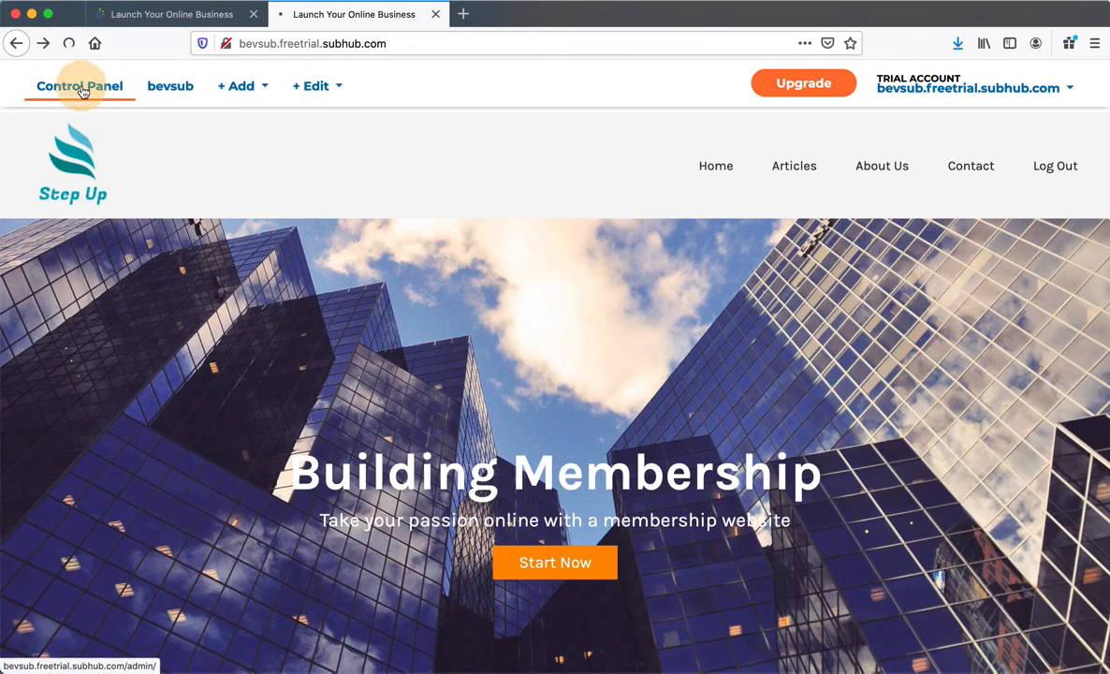